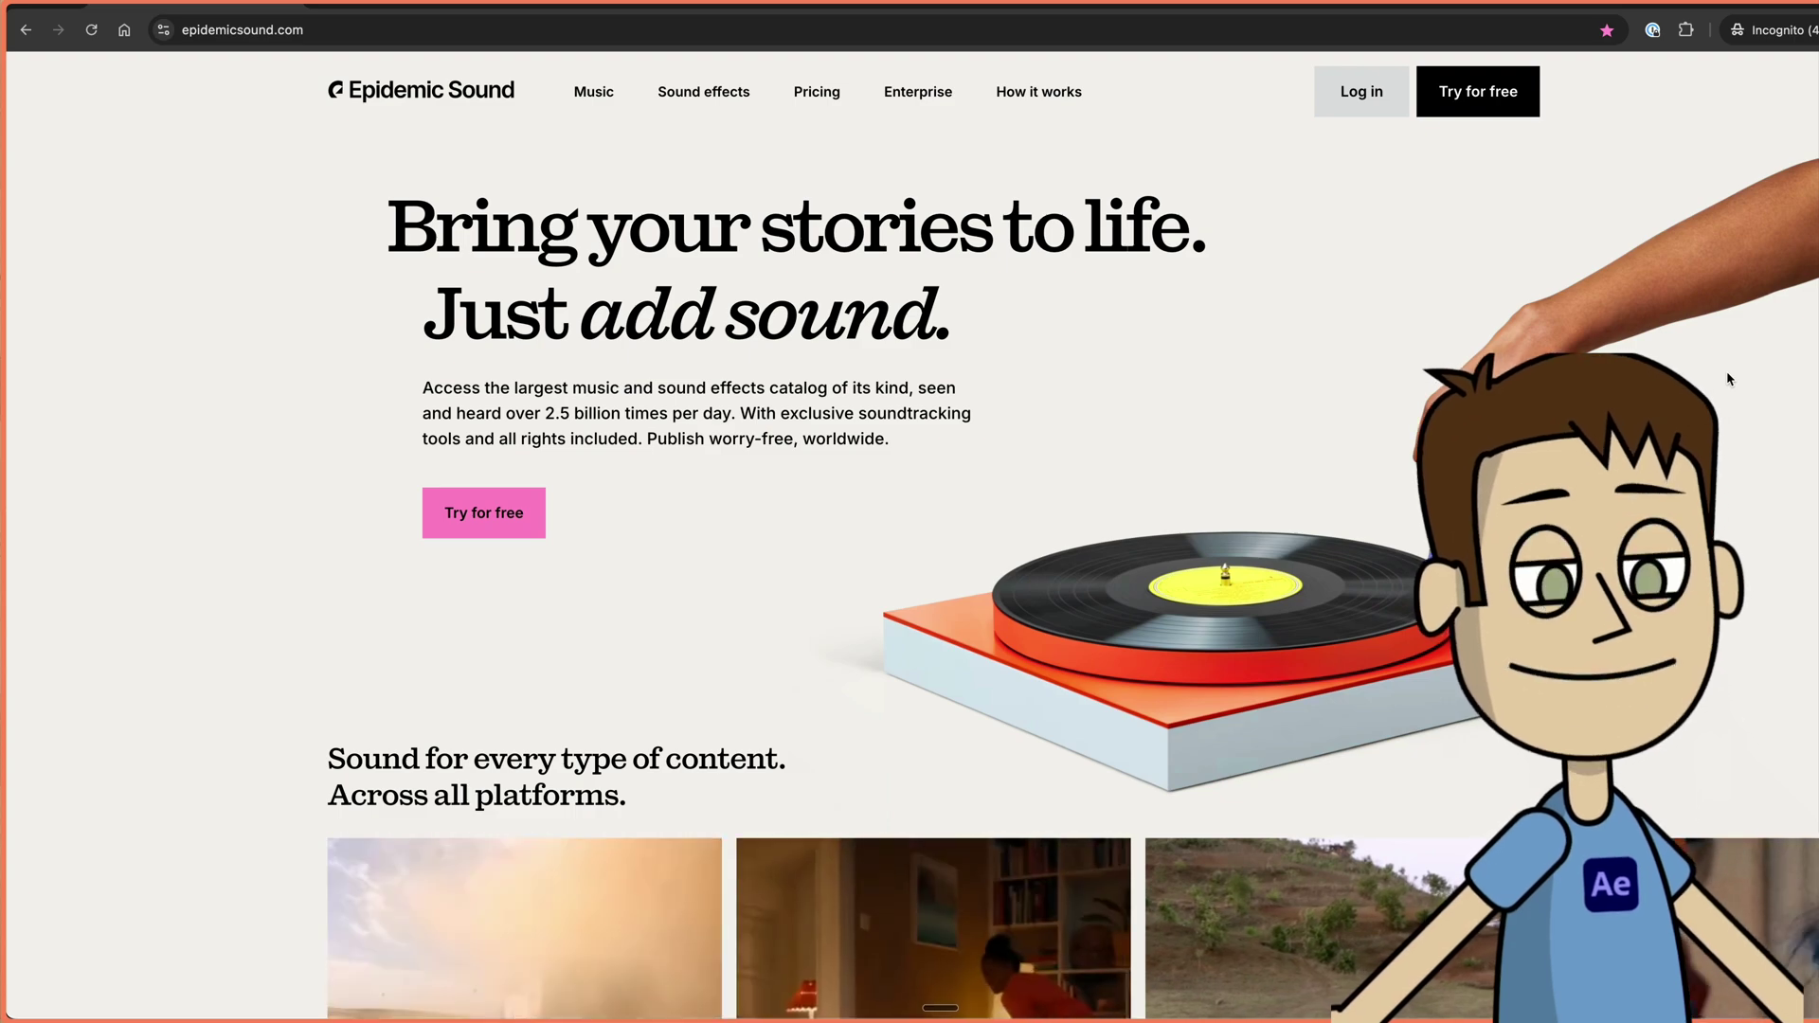
pyautogui.scroll(-3, 1727, 371)
pyautogui.scroll(-2, 1748, 455)
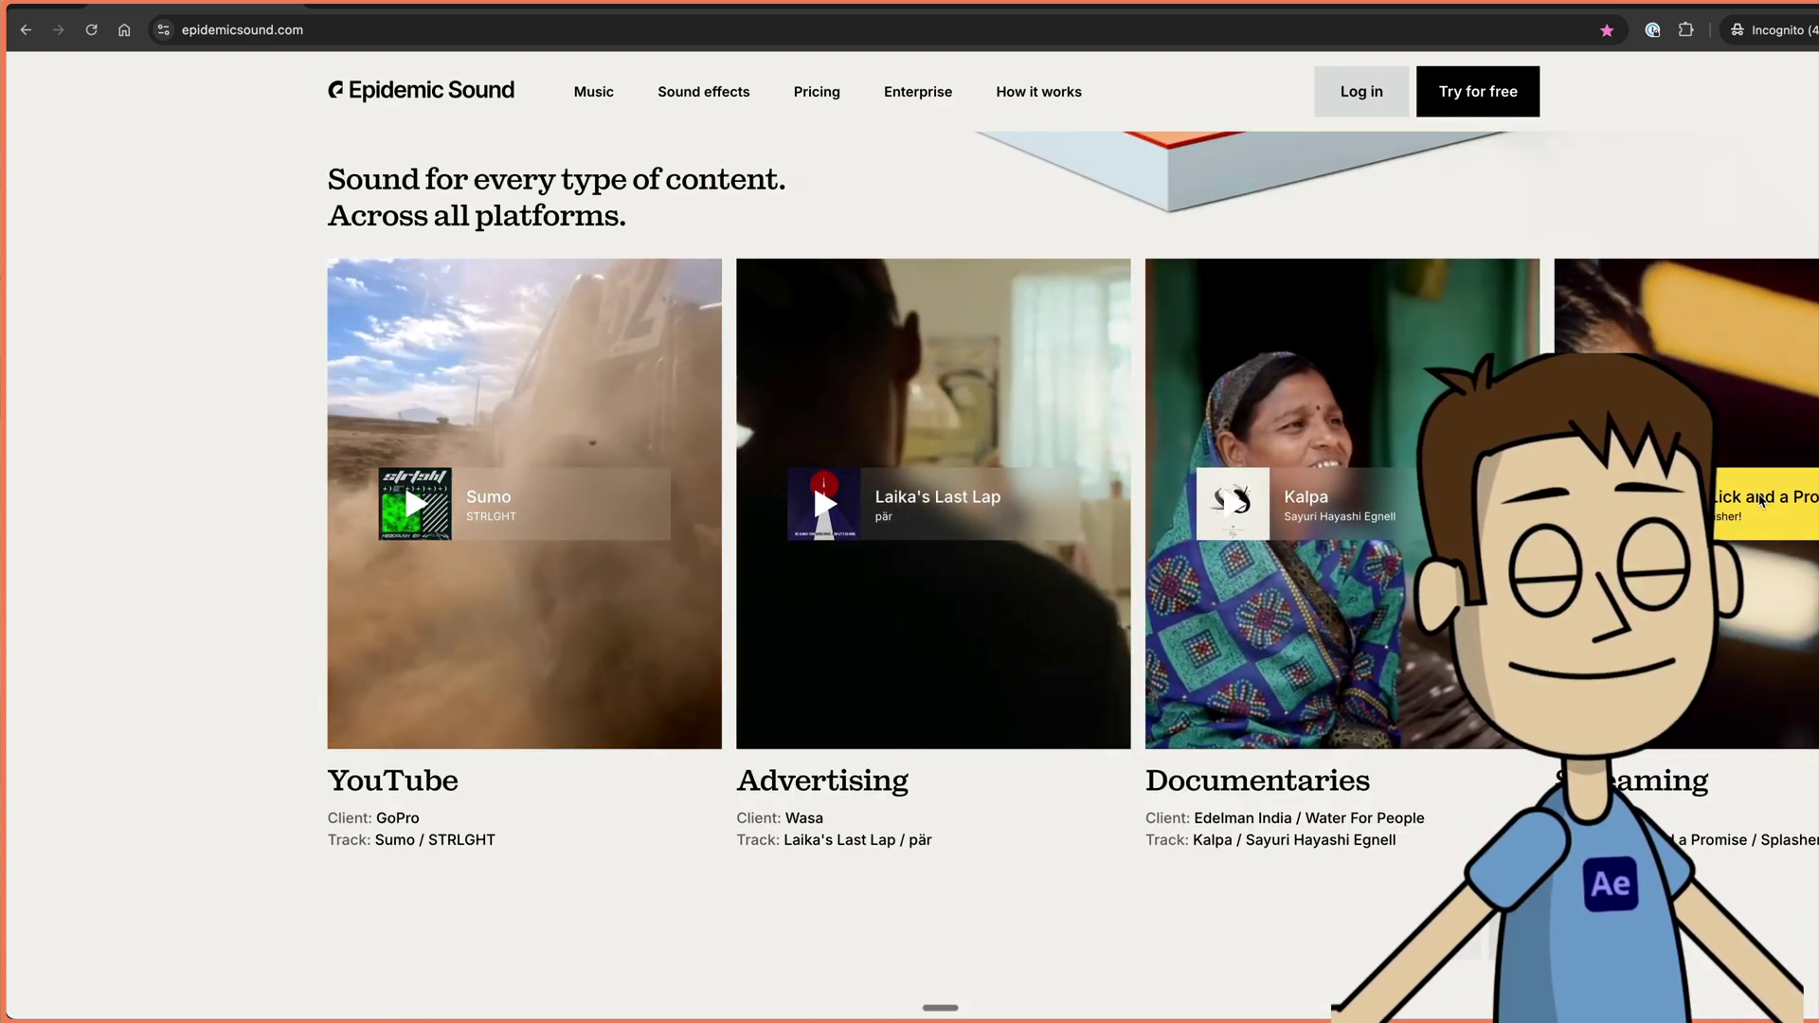
pyautogui.scroll(-1, 1759, 498)
pyautogui.scroll(-2, 1760, 498)
pyautogui.scroll(-3, 1760, 500)
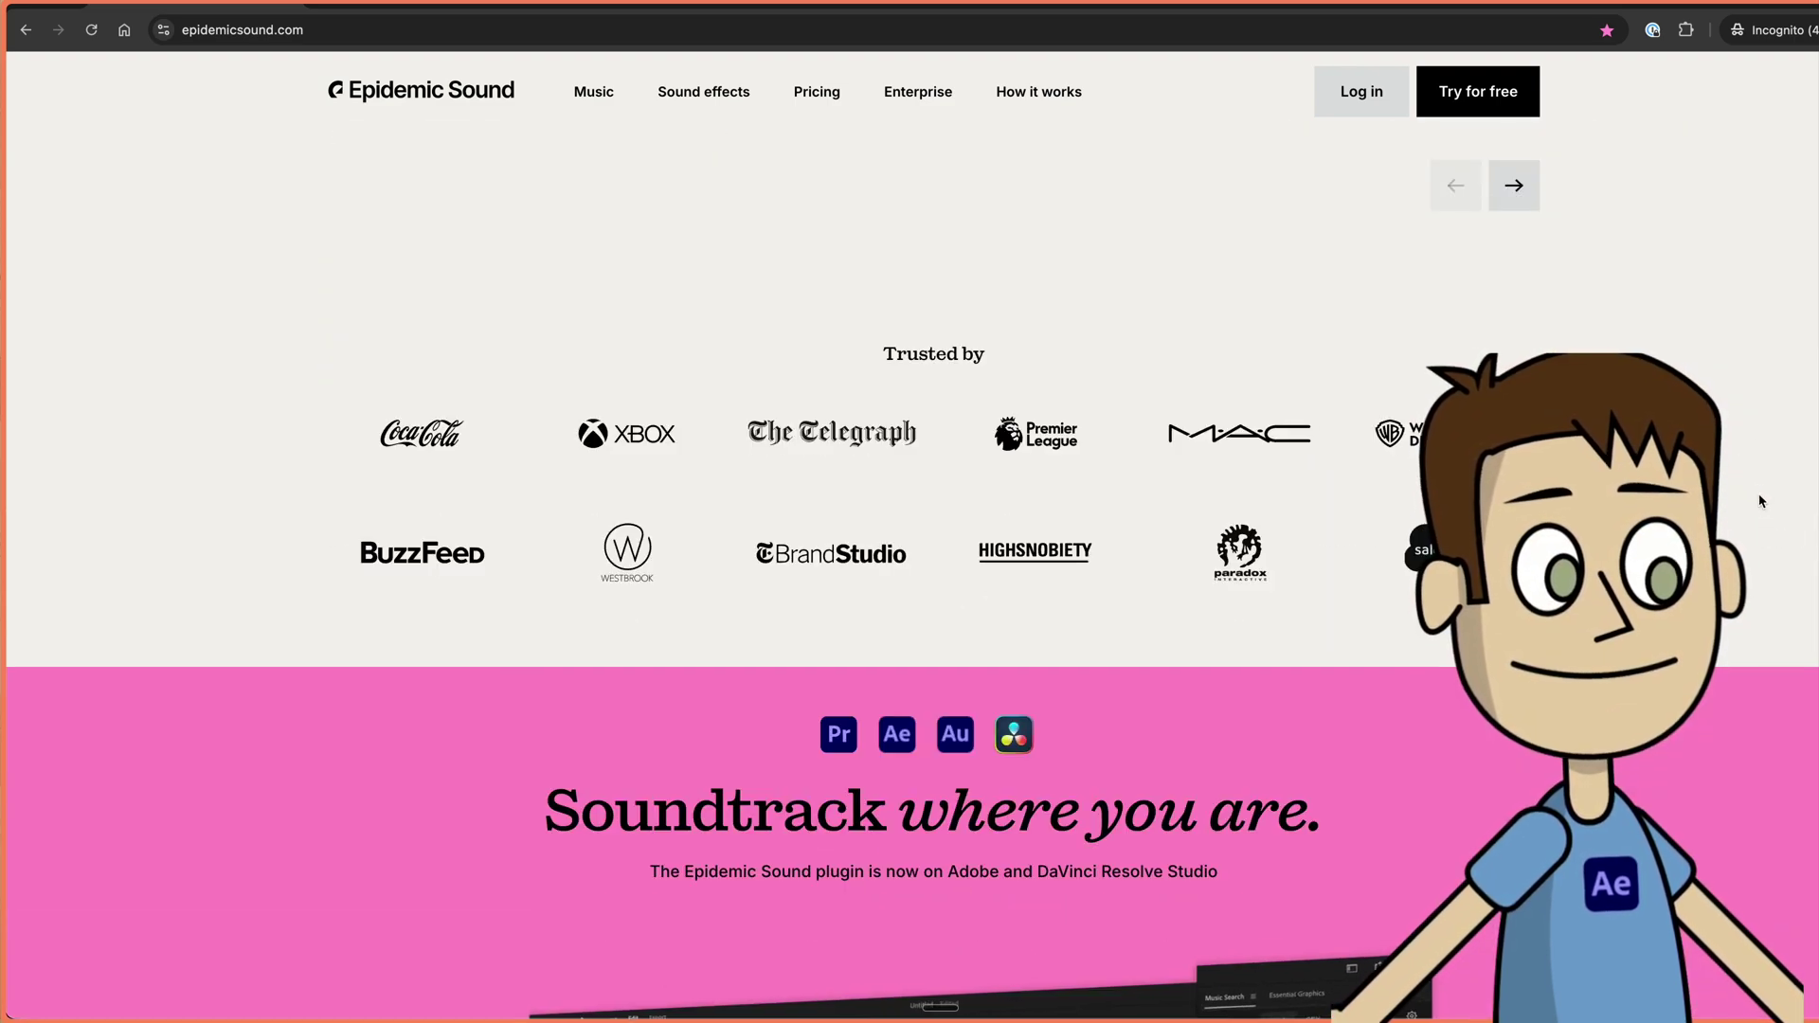
pyautogui.scroll(-3, 1759, 500)
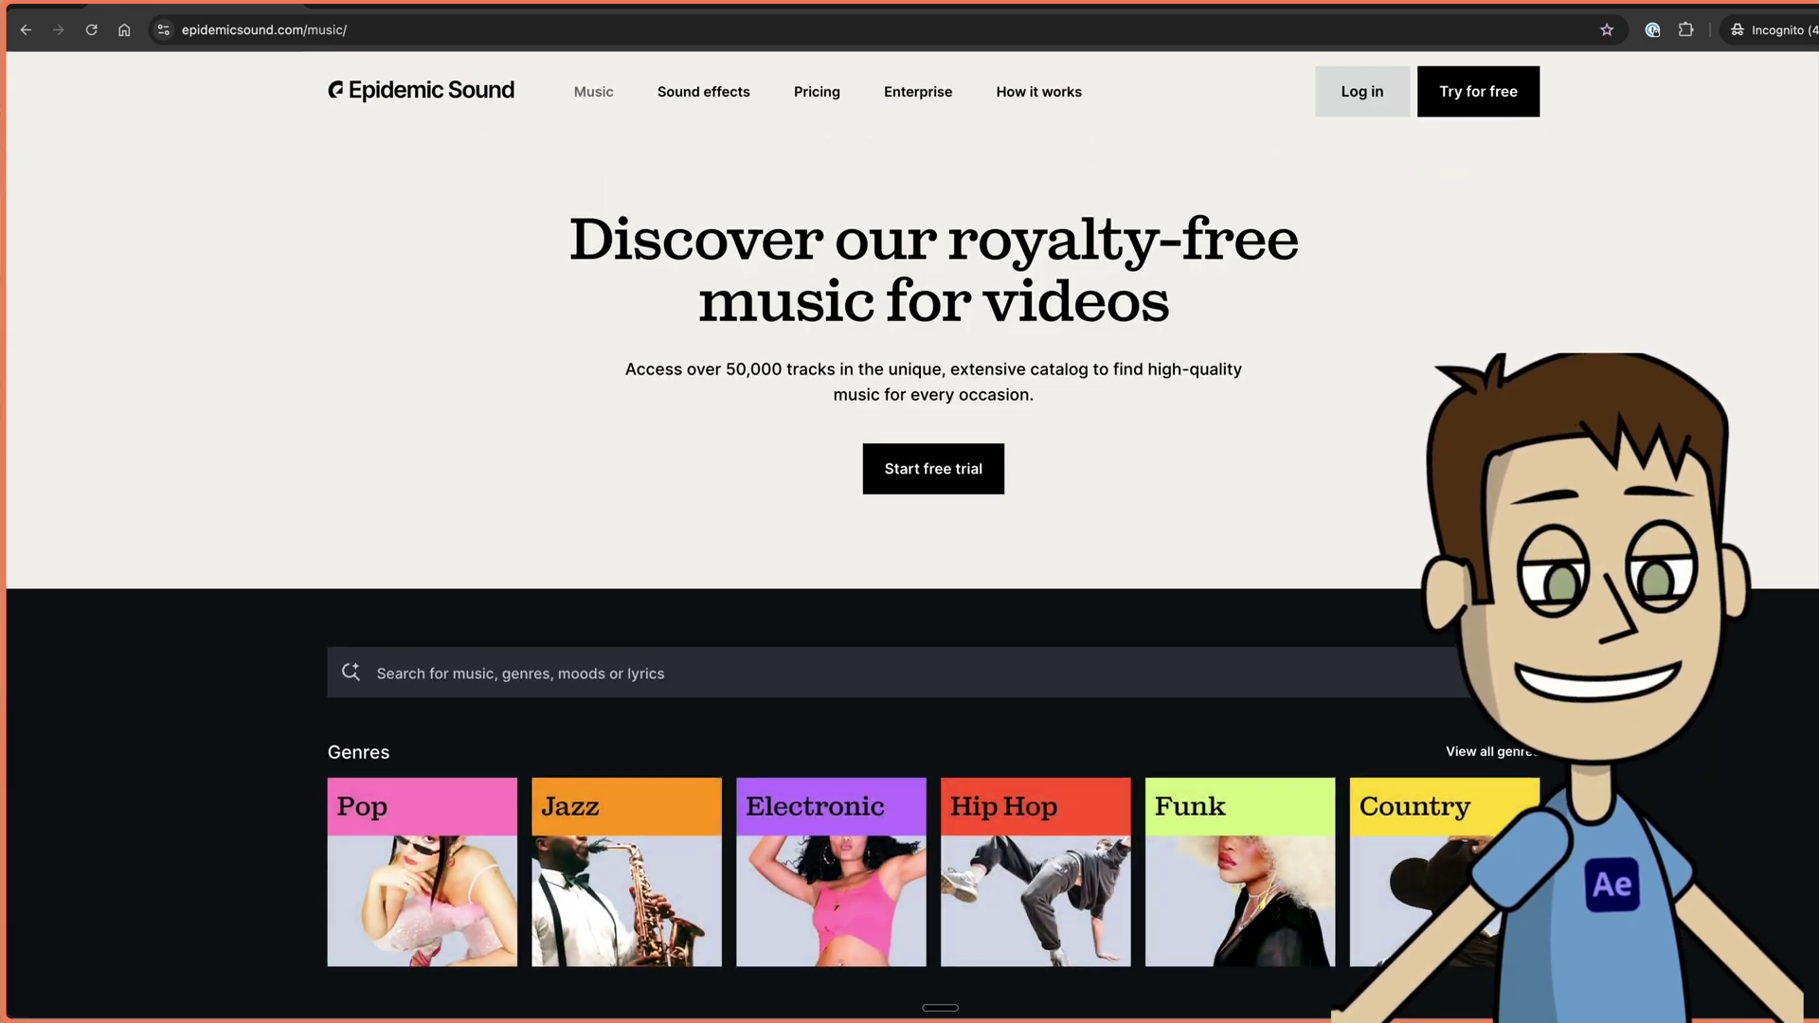
pyautogui.scroll(-2, 911, 569)
pyautogui.scroll(-1, 910, 570)
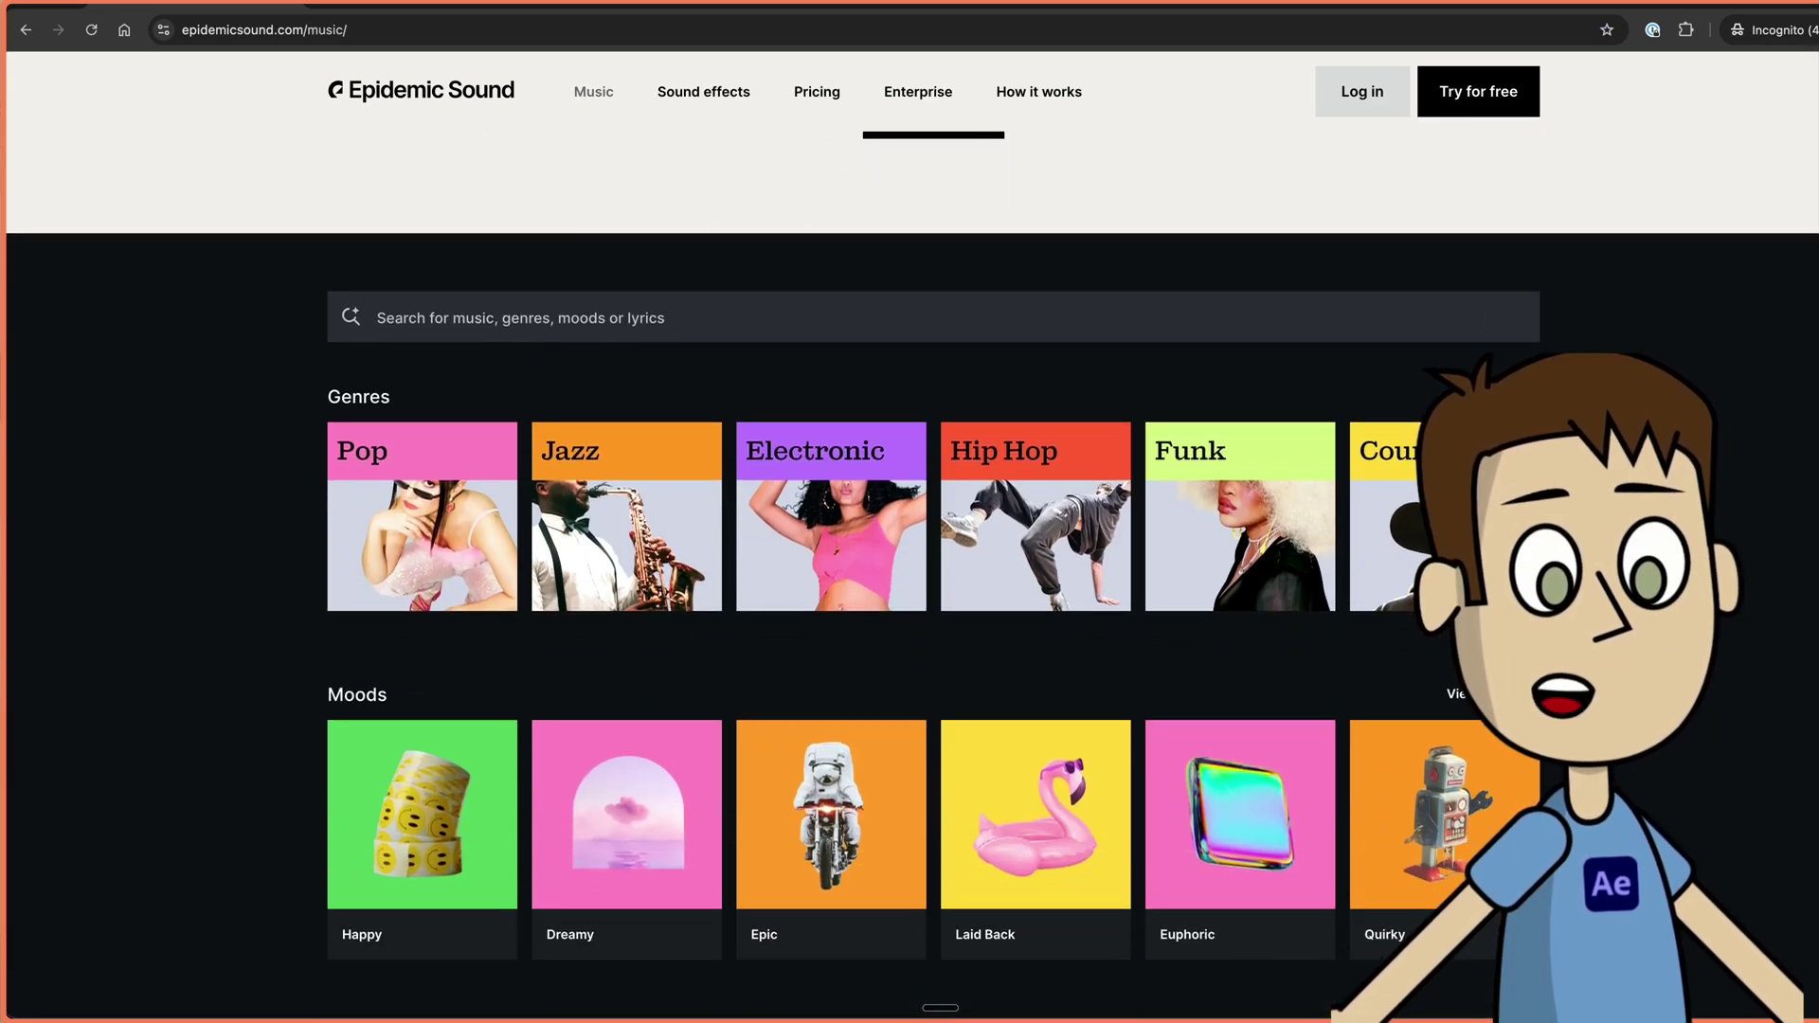
pyautogui.scroll(-1, 910, 568)
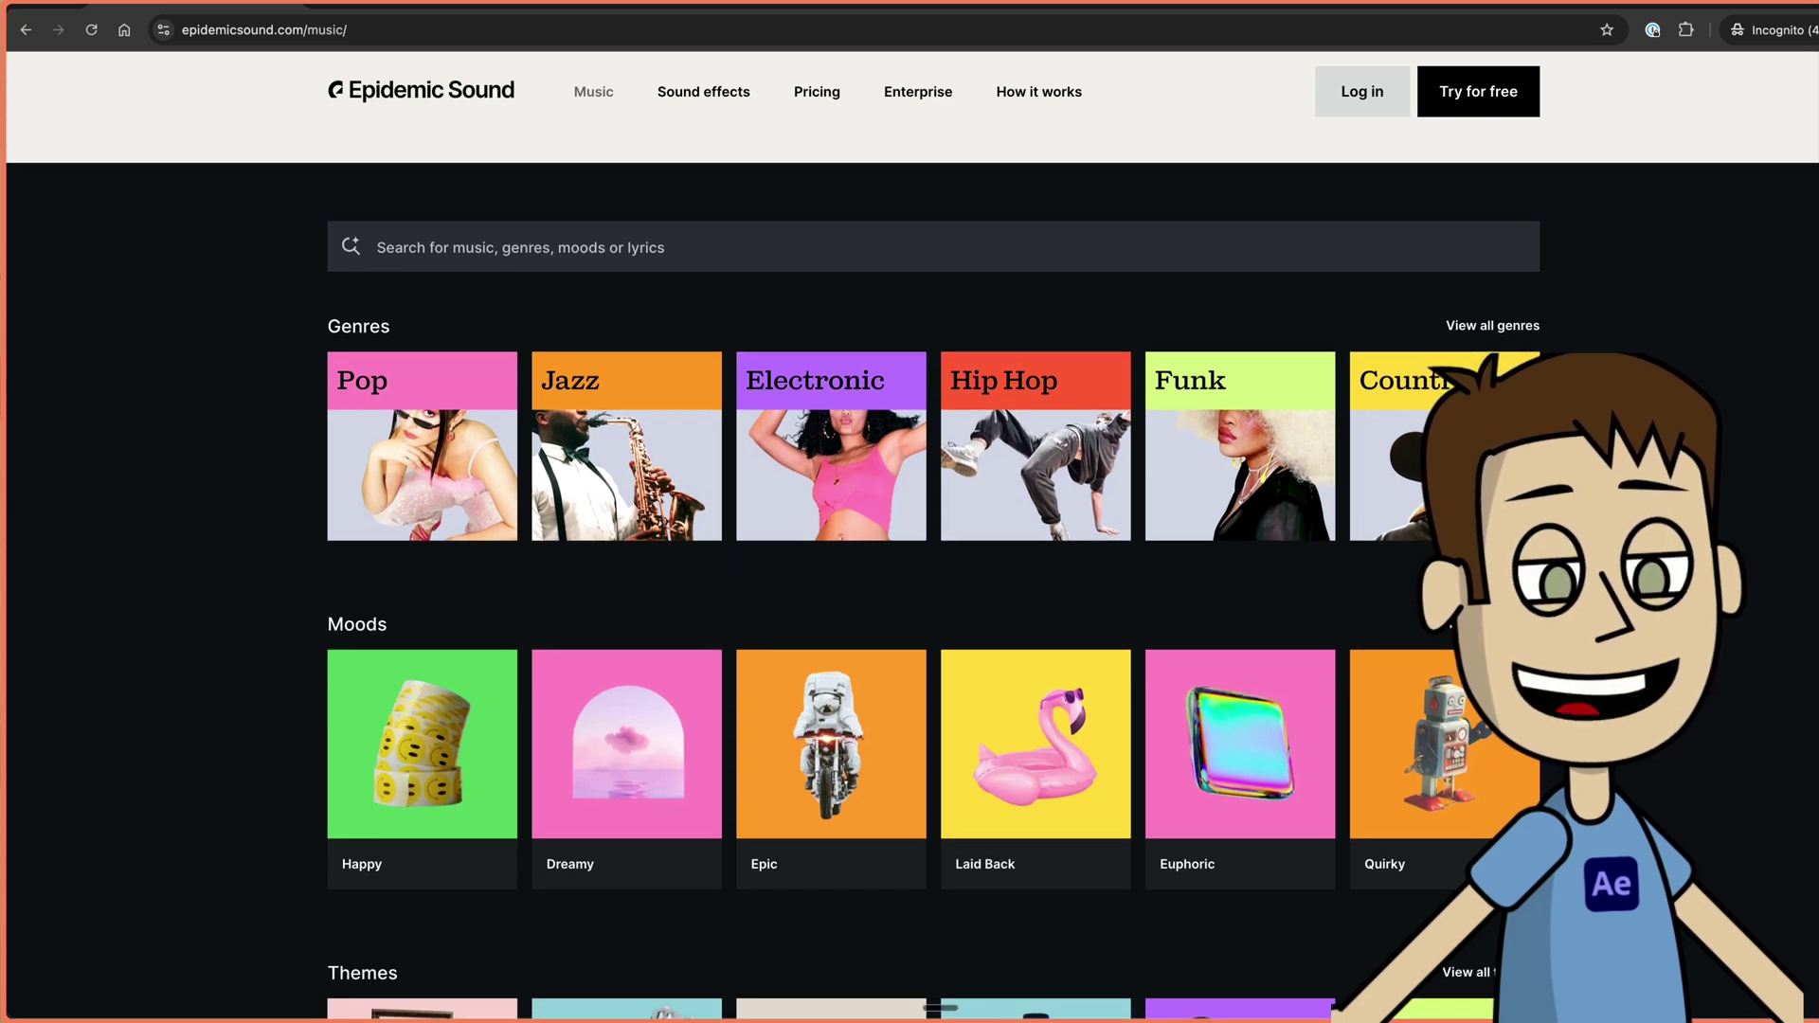
# Browse Epidemic Sound's Sound effects page, then its How it works page with subscription plans
pyautogui.click(719, 95)
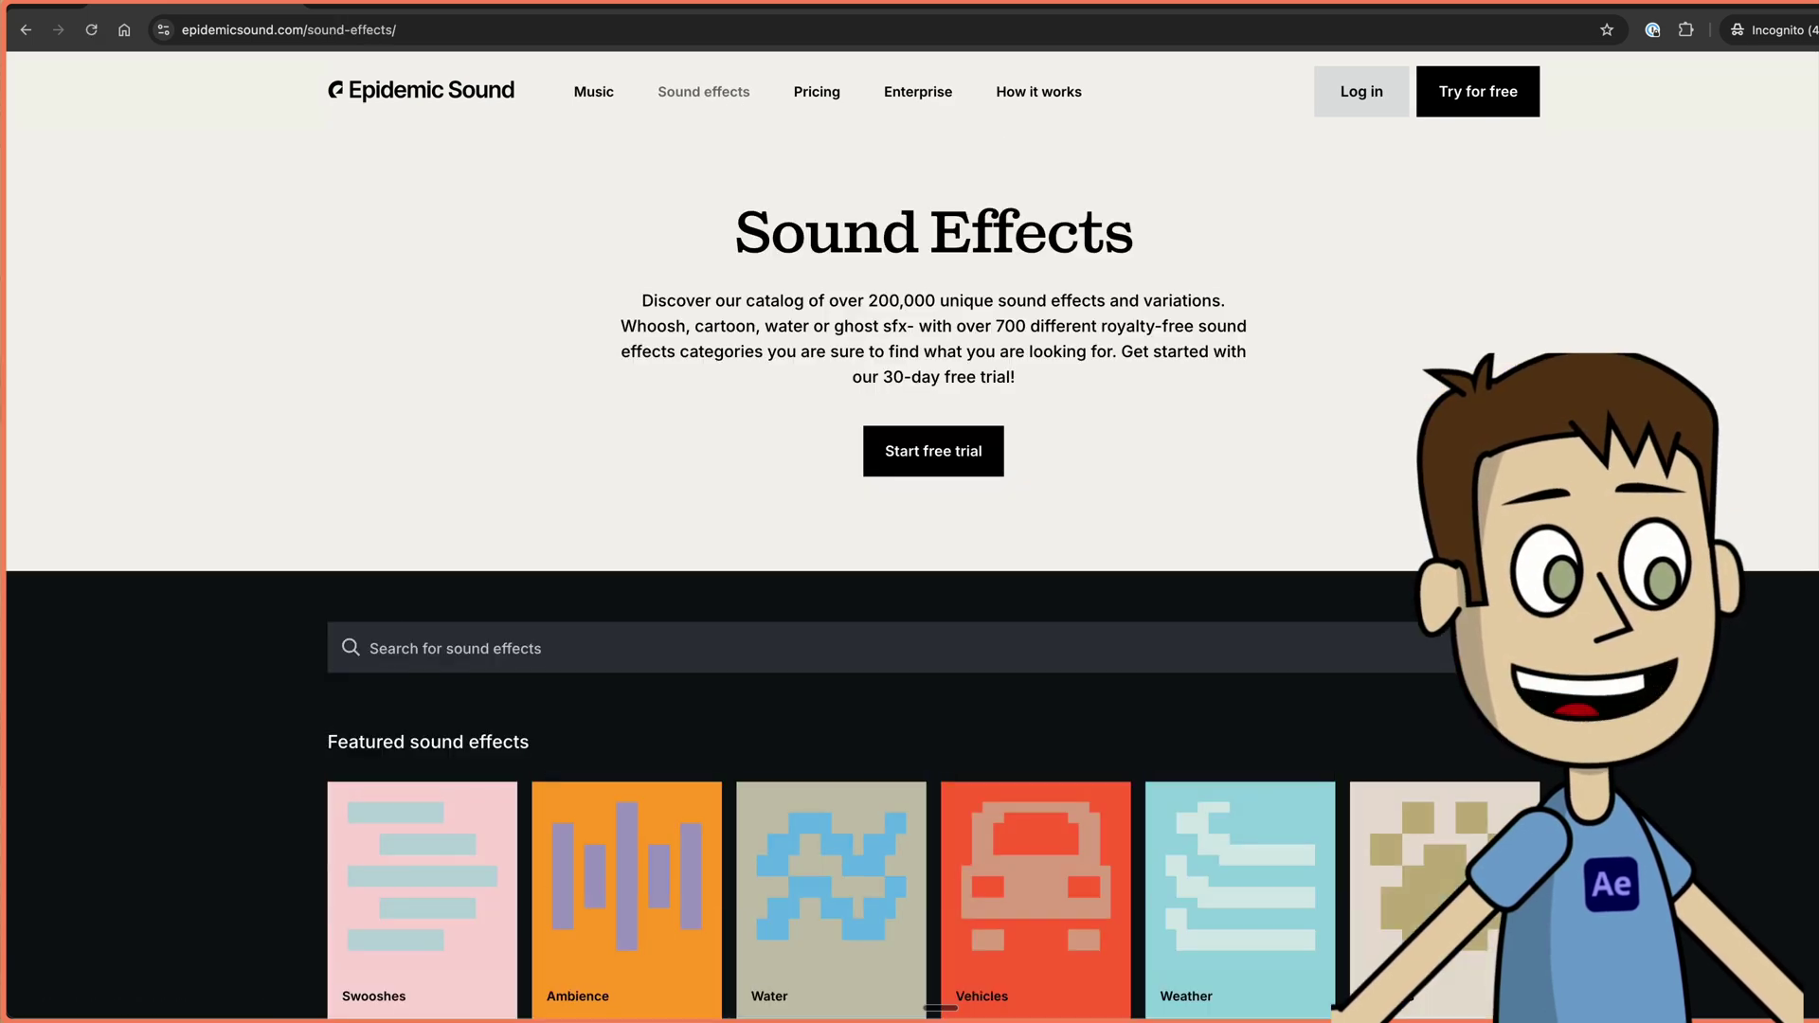
pyautogui.scroll(-3, 939, 1006)
pyautogui.scroll(-1, 939, 1006)
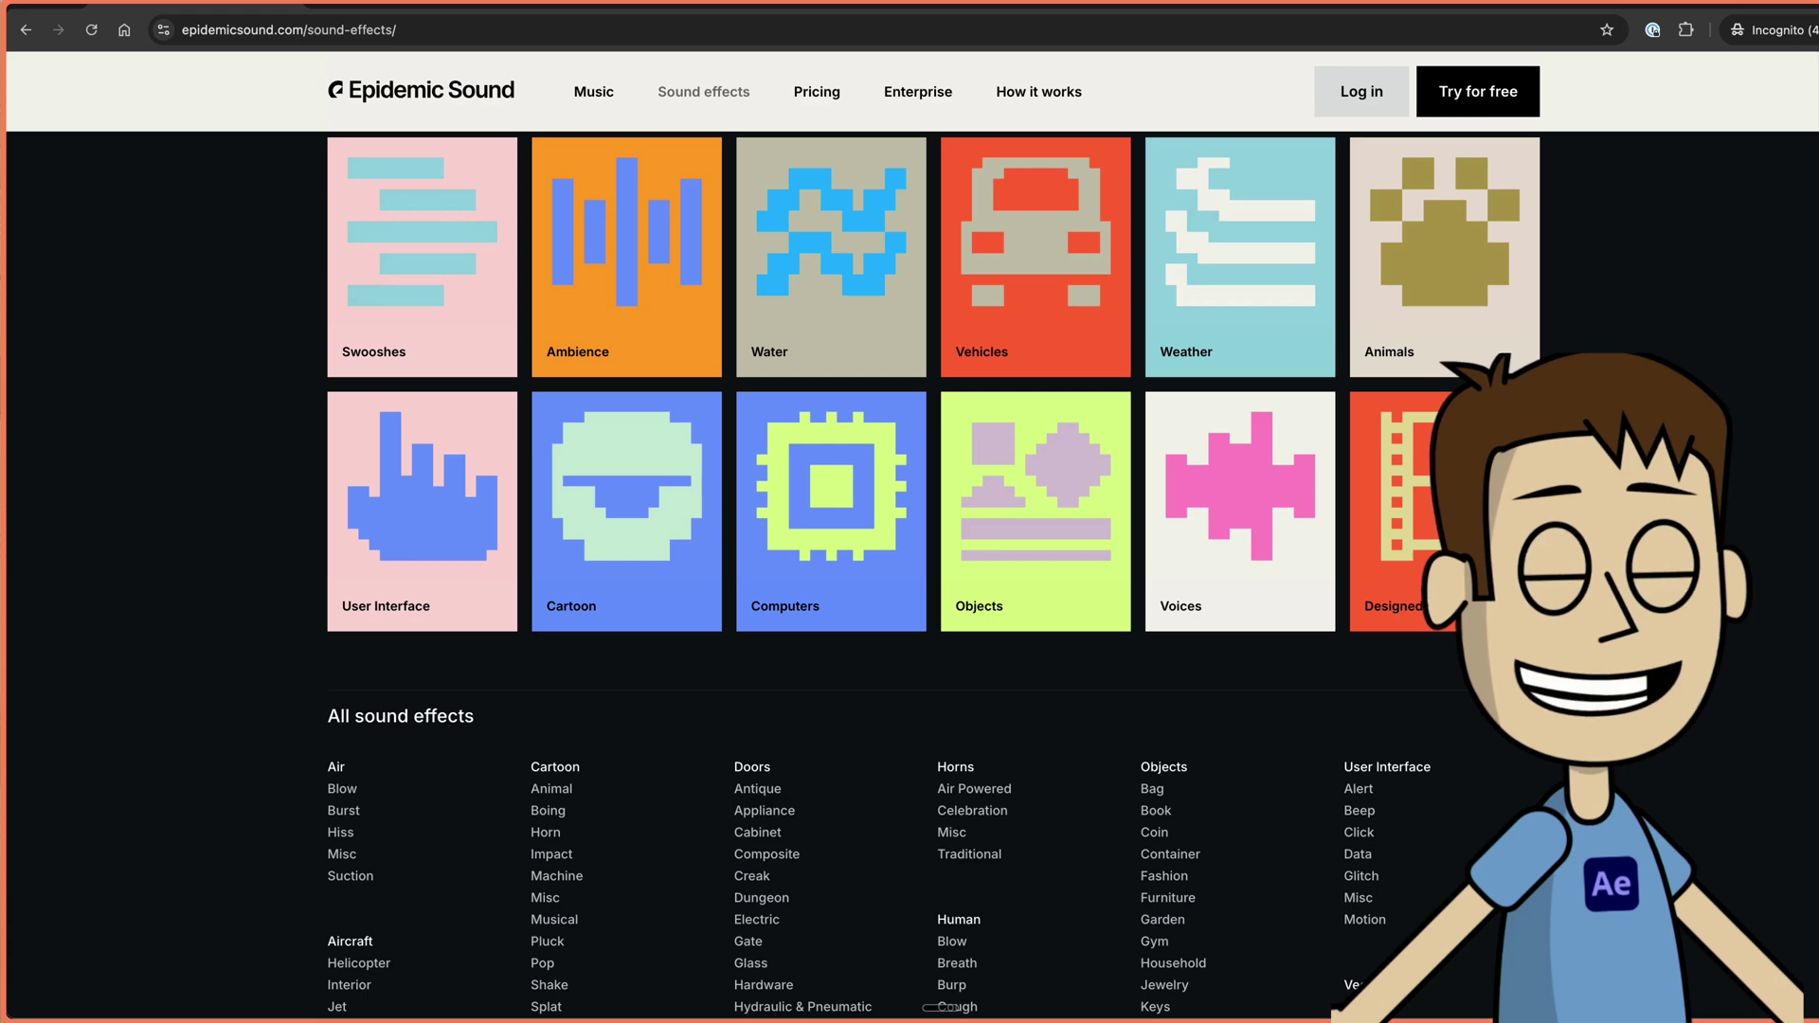
pyautogui.click(1038, 91)
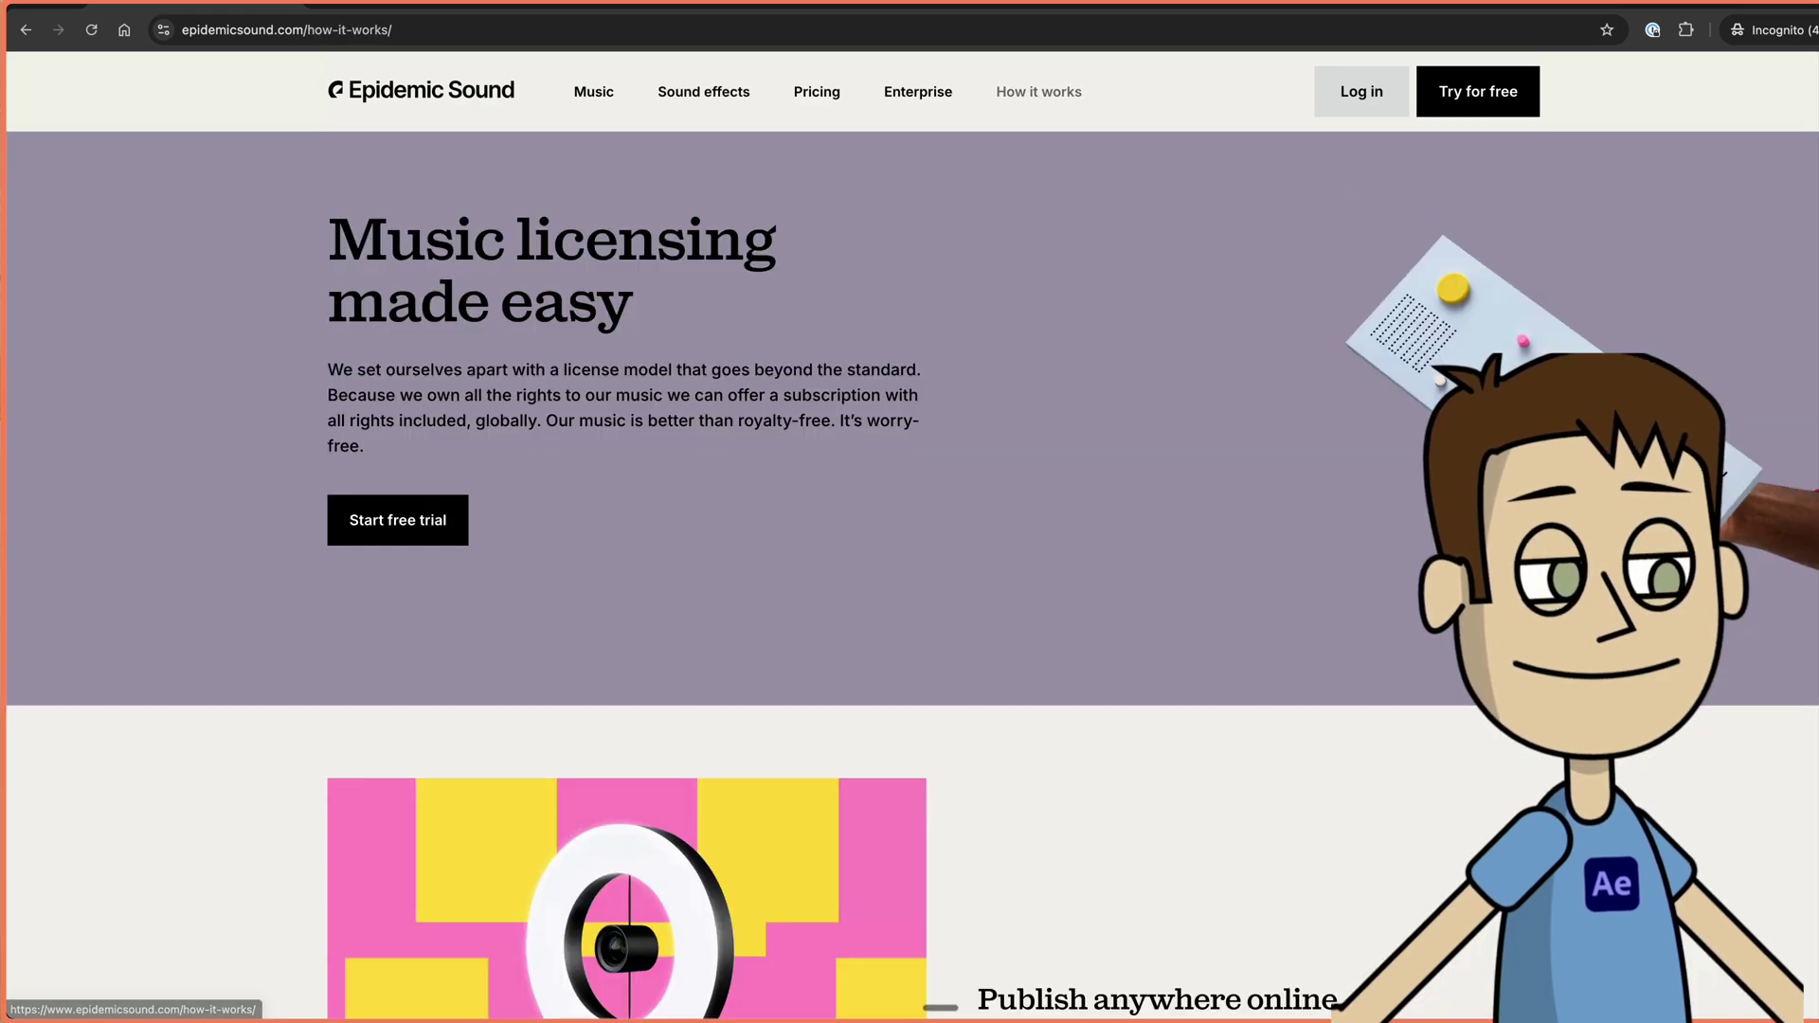
pyautogui.scroll(-1, 940, 1007)
pyautogui.scroll(-5, 940, 1006)
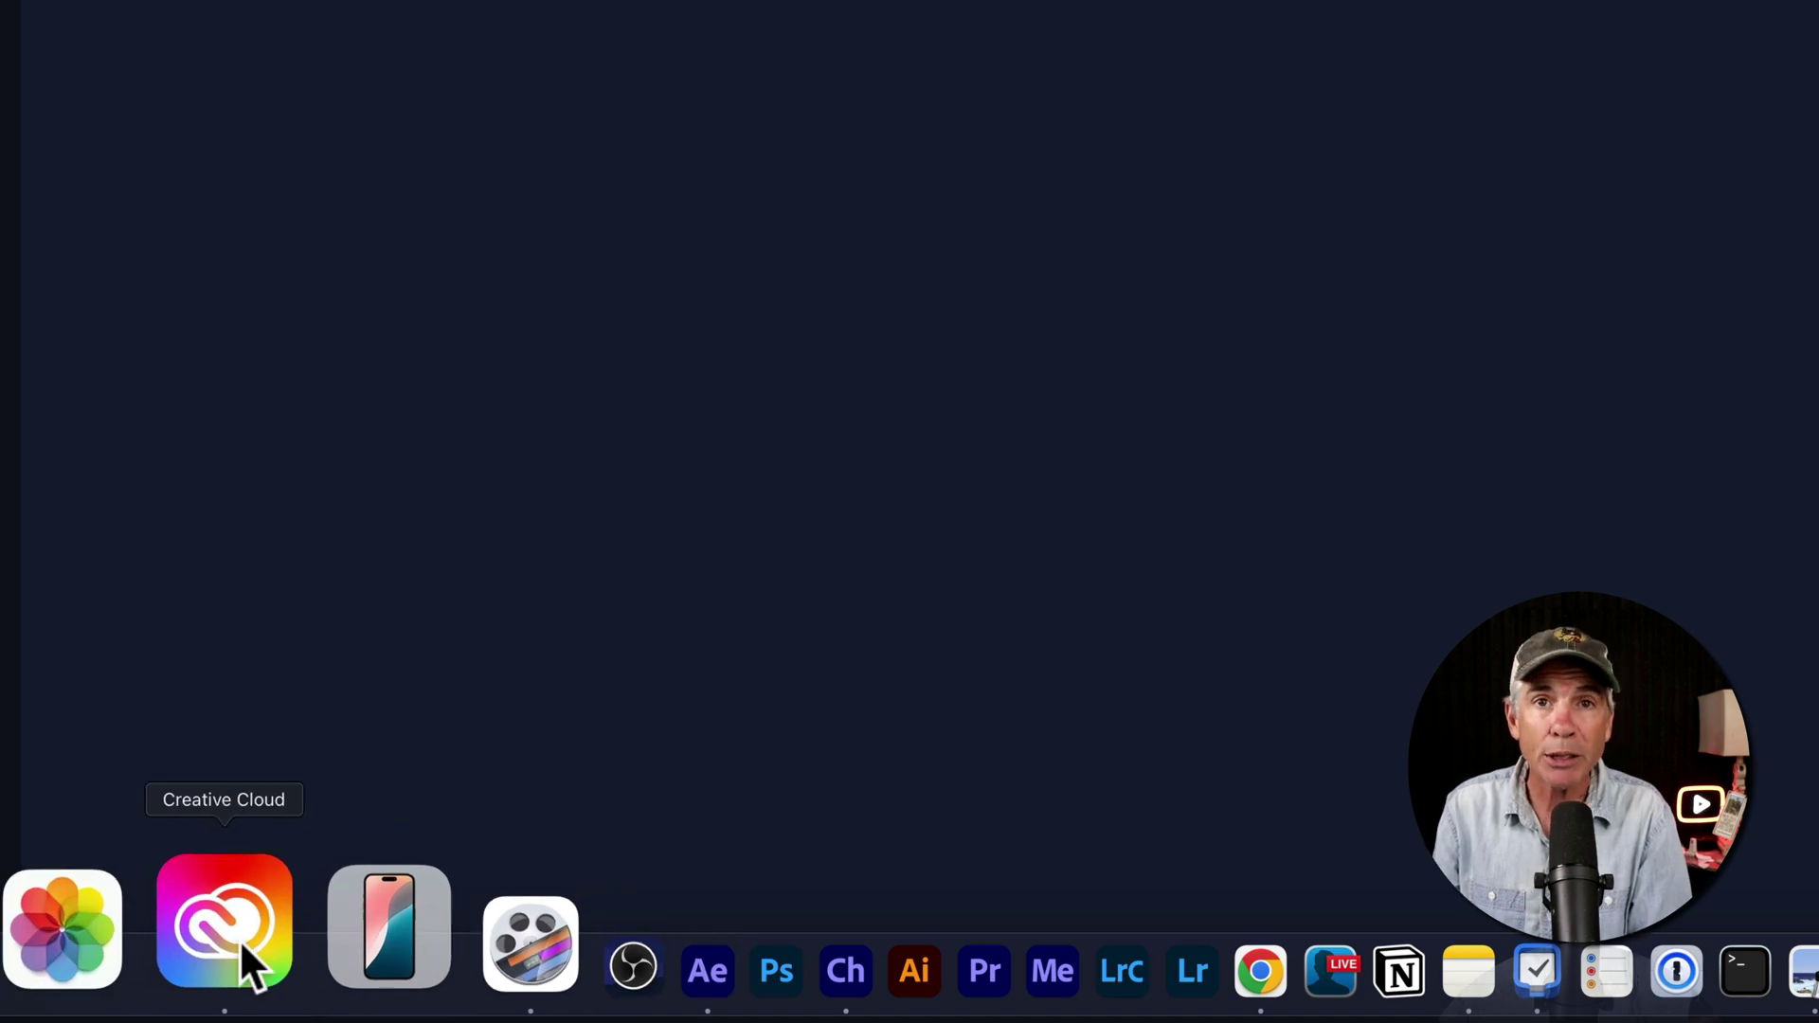
# Launch Creative Cloud and show all plugins under Stock & Marketplace
pyautogui.click(239, 939)
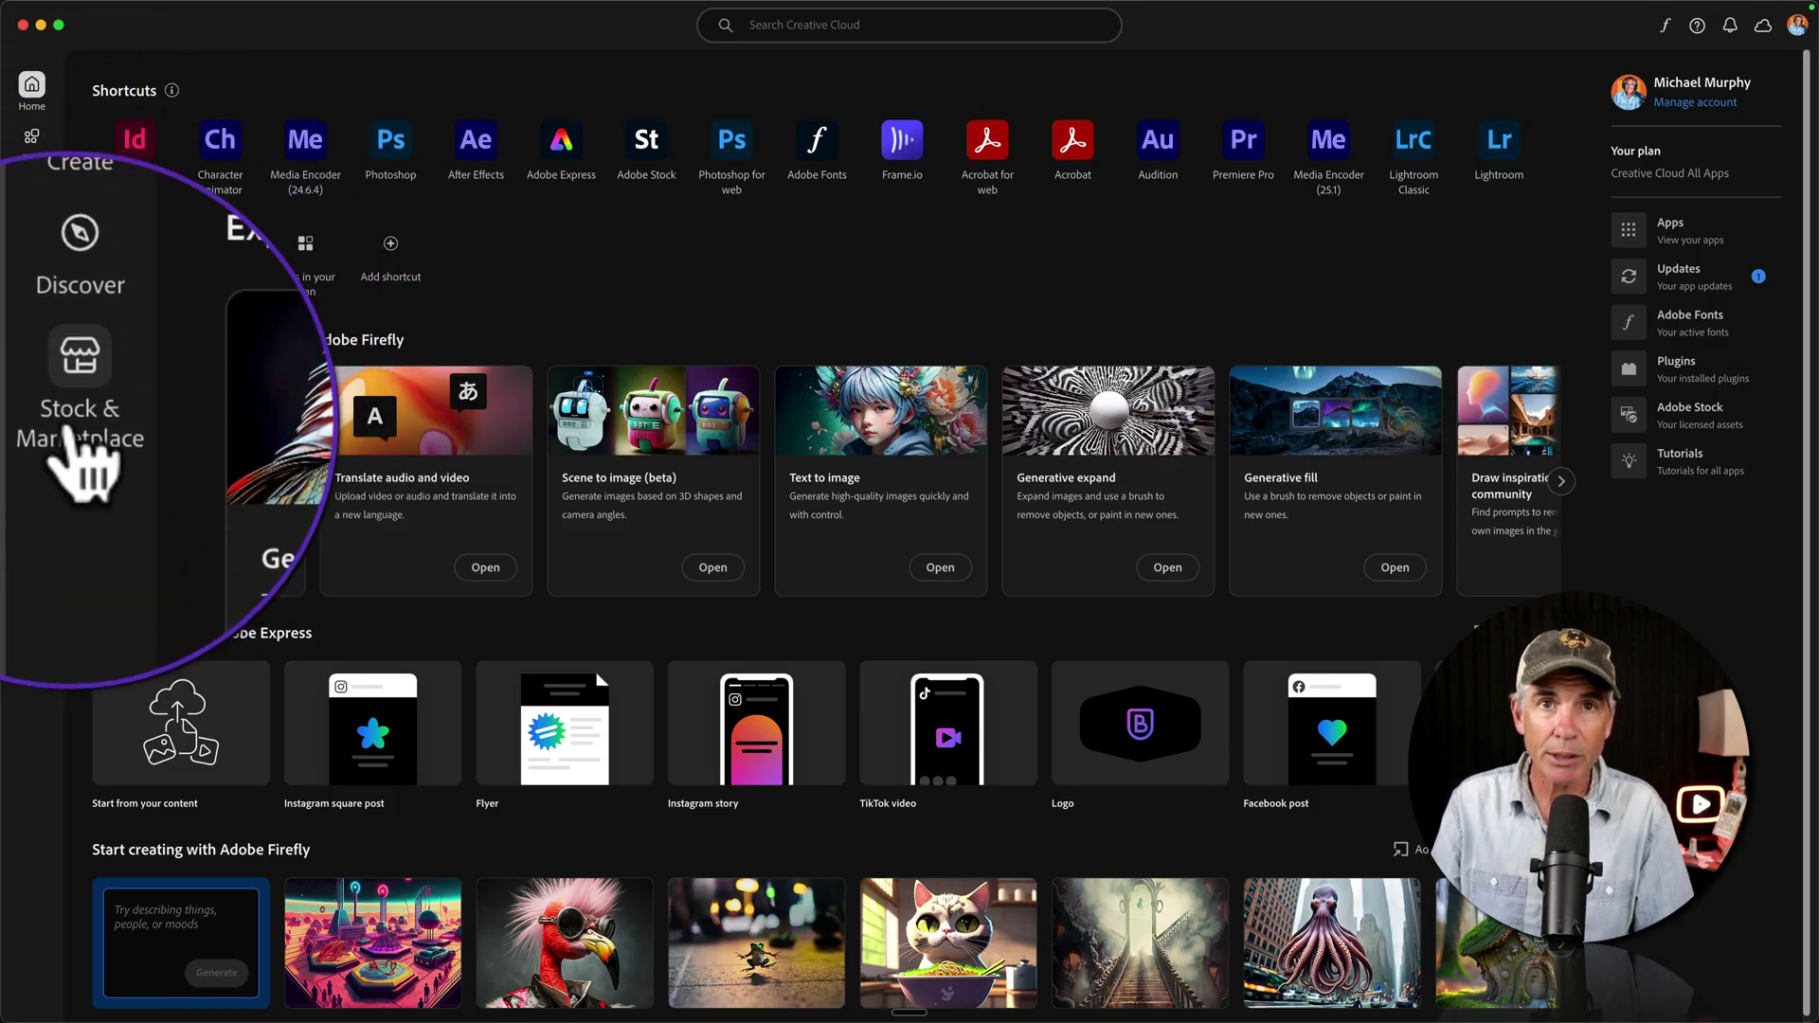
pyautogui.click(32, 395)
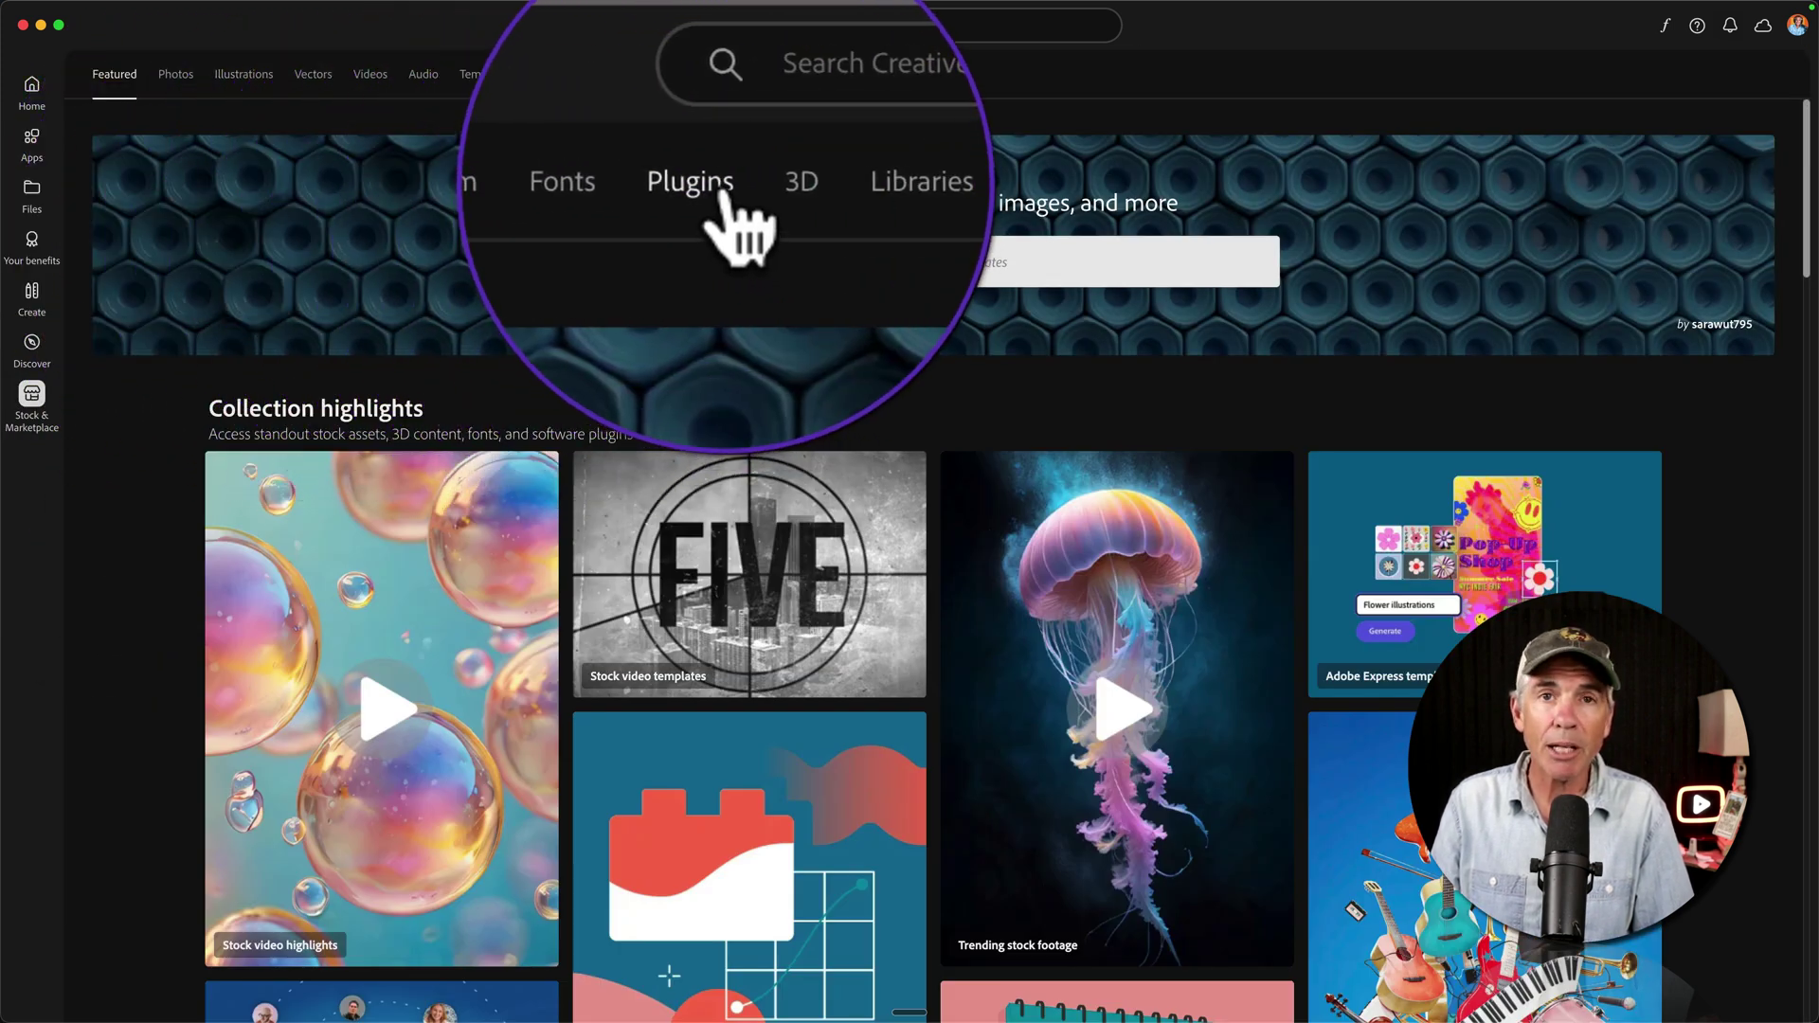
pyautogui.click(704, 79)
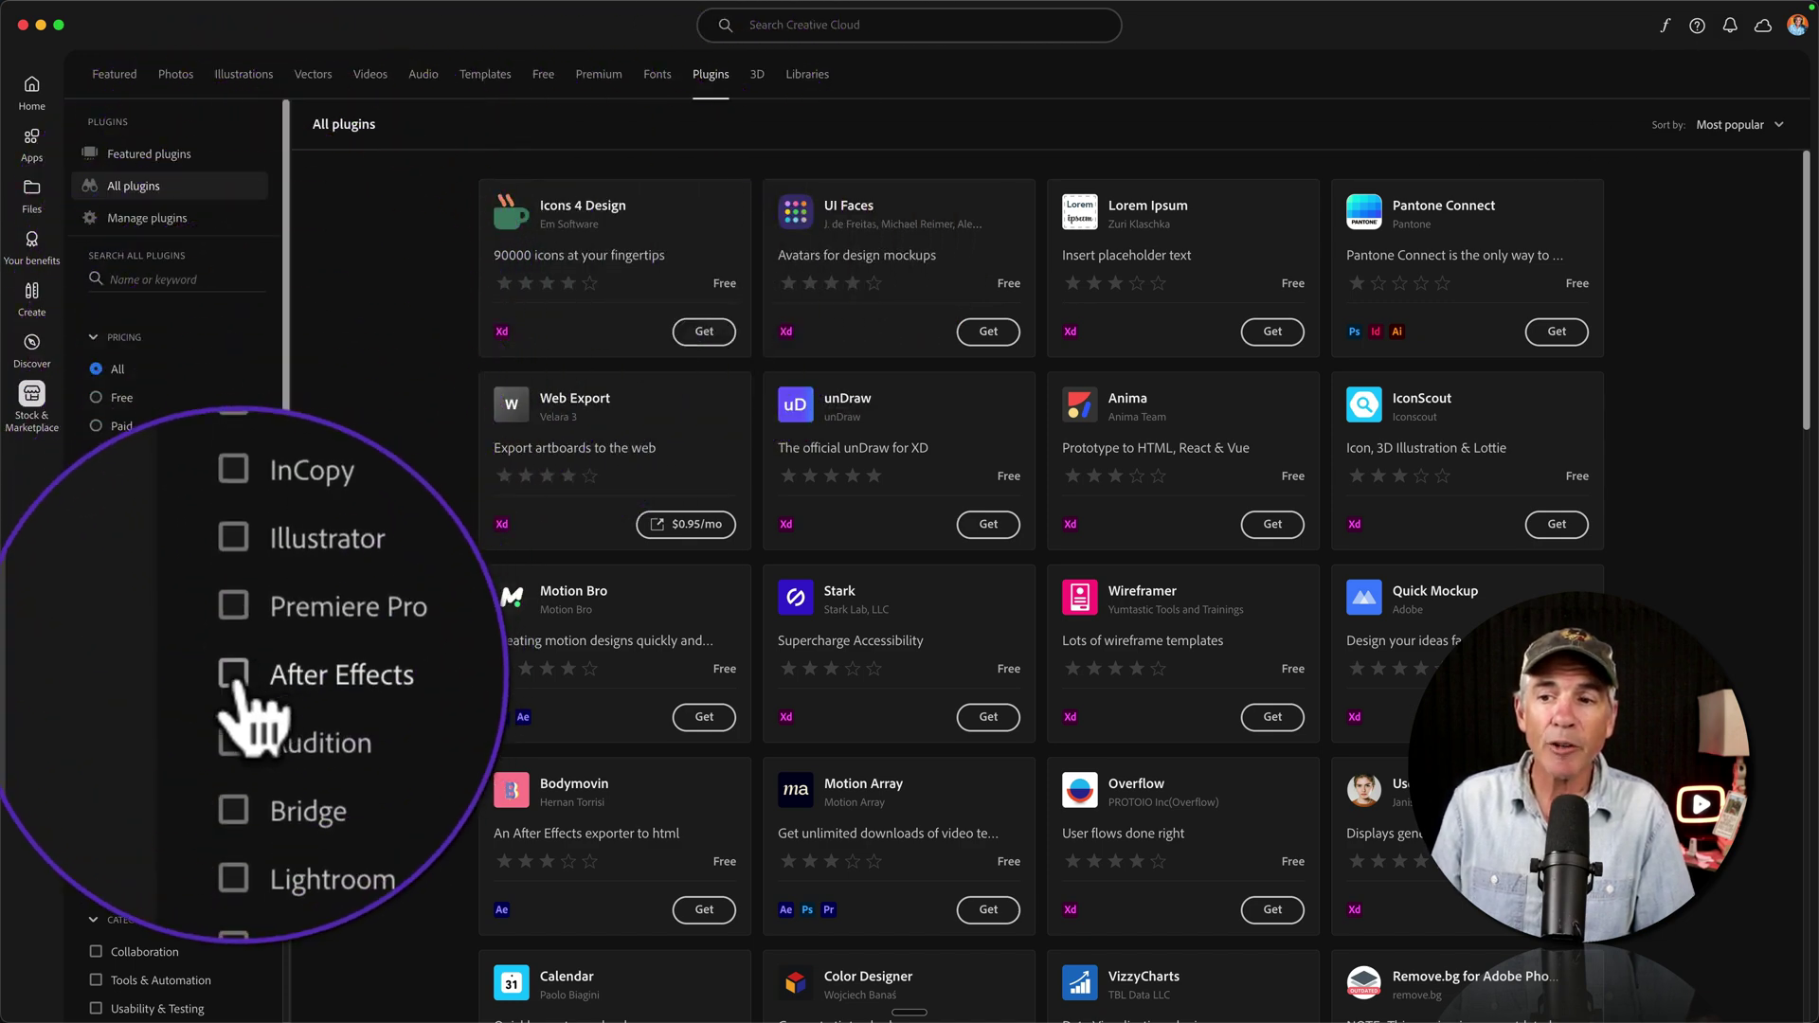
# Filter plugins to After Effects and search for 'epidemic'
pyautogui.click(97, 674)
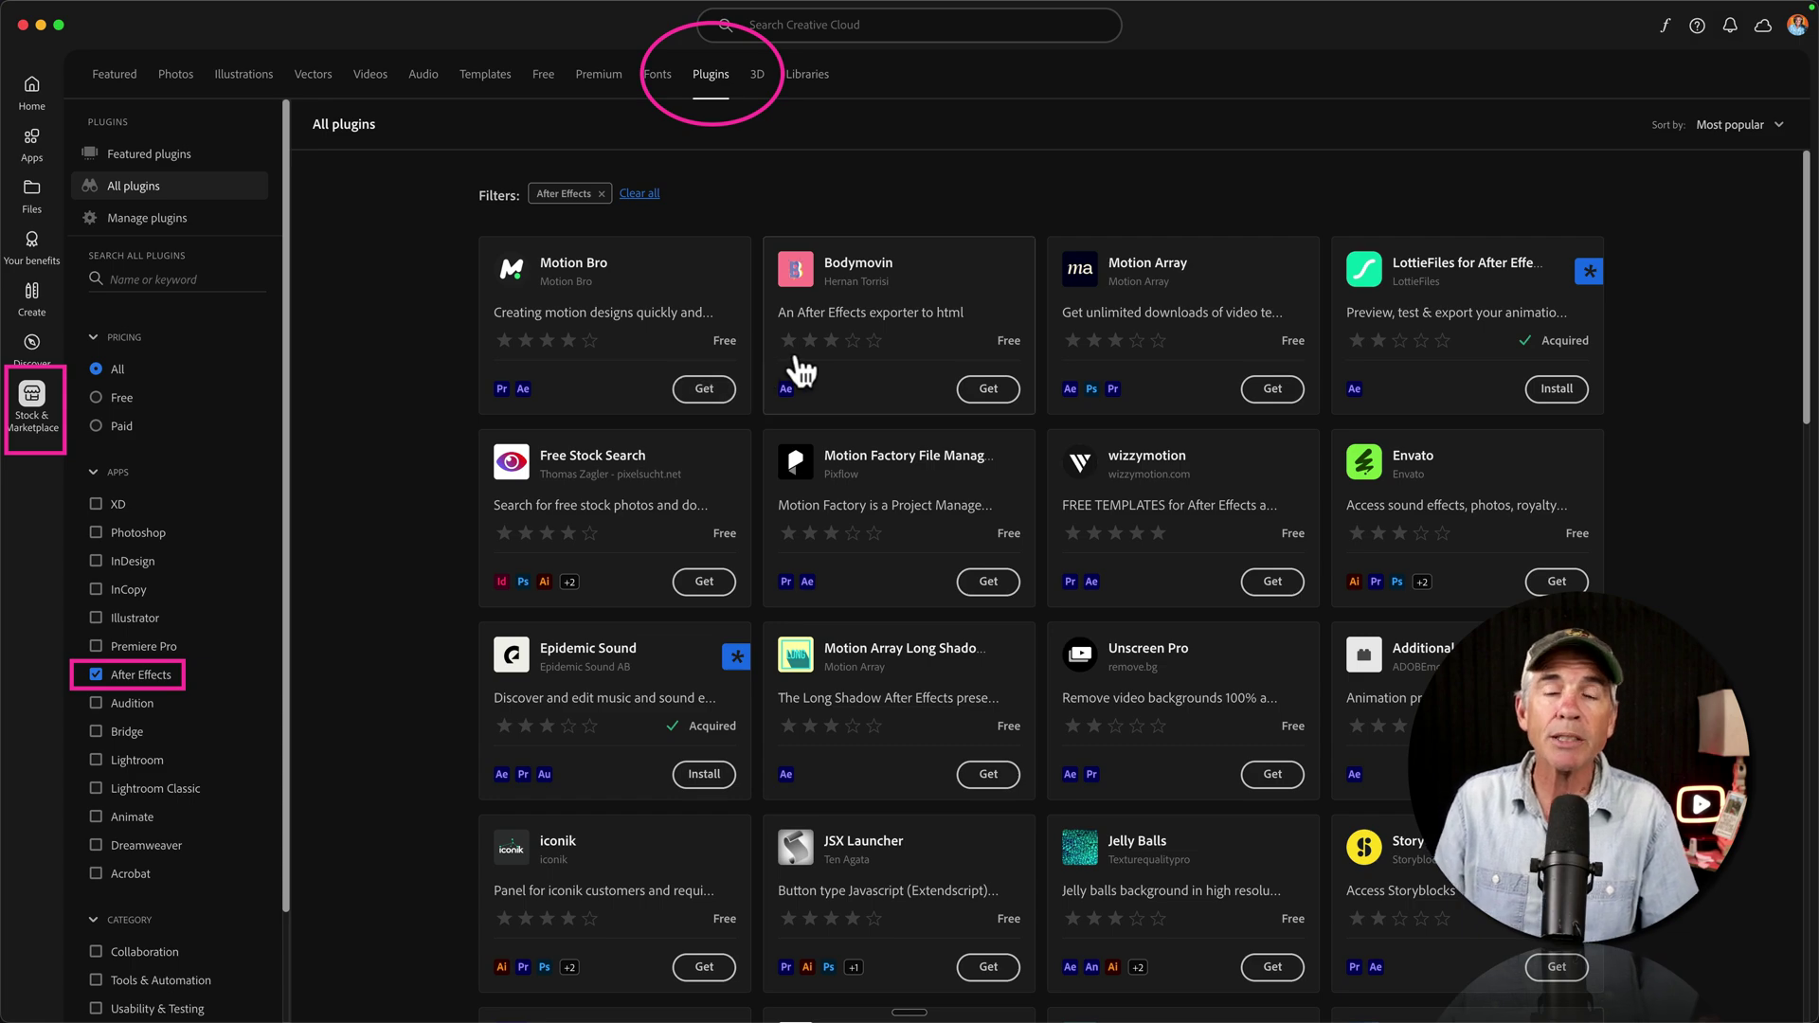
pyautogui.scroll(-2, 1106, 507)
pyautogui.scroll(-2, 1106, 507)
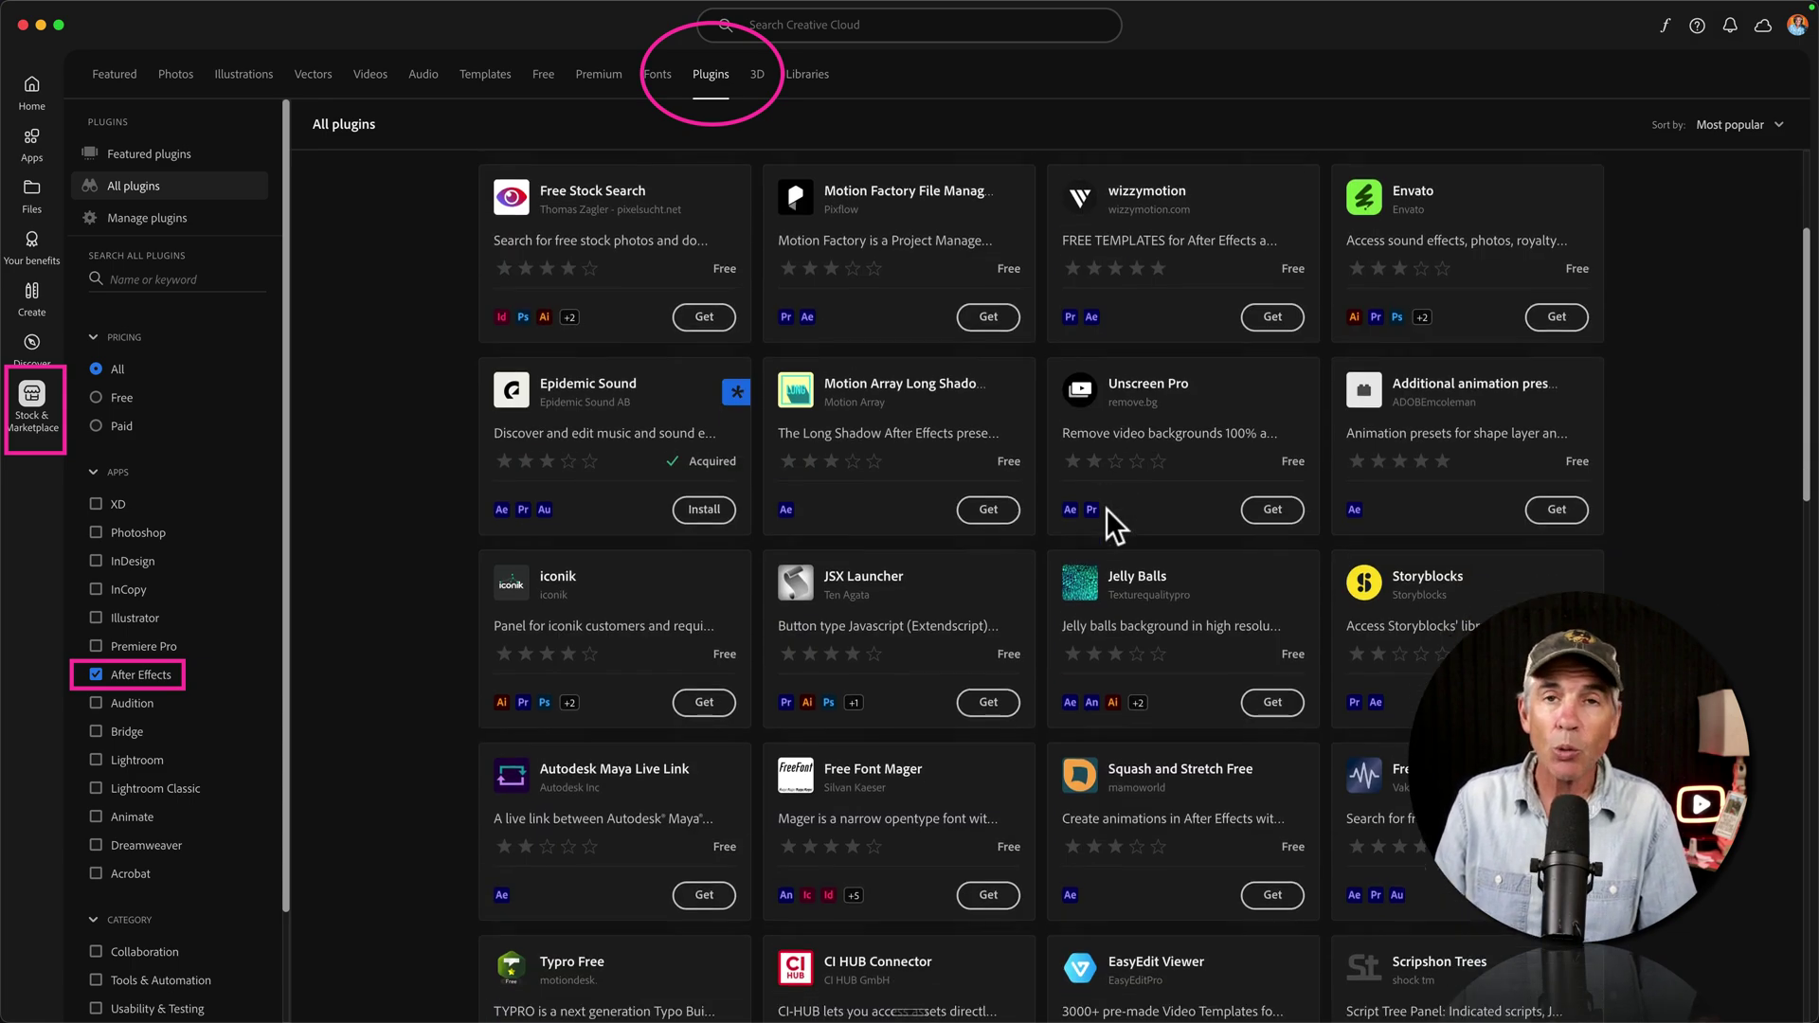
pyautogui.scroll(-8, 1105, 507)
pyautogui.scroll(-5, 1107, 519)
pyautogui.scroll(-5, 1107, 514)
pyautogui.scroll(-5, 1106, 515)
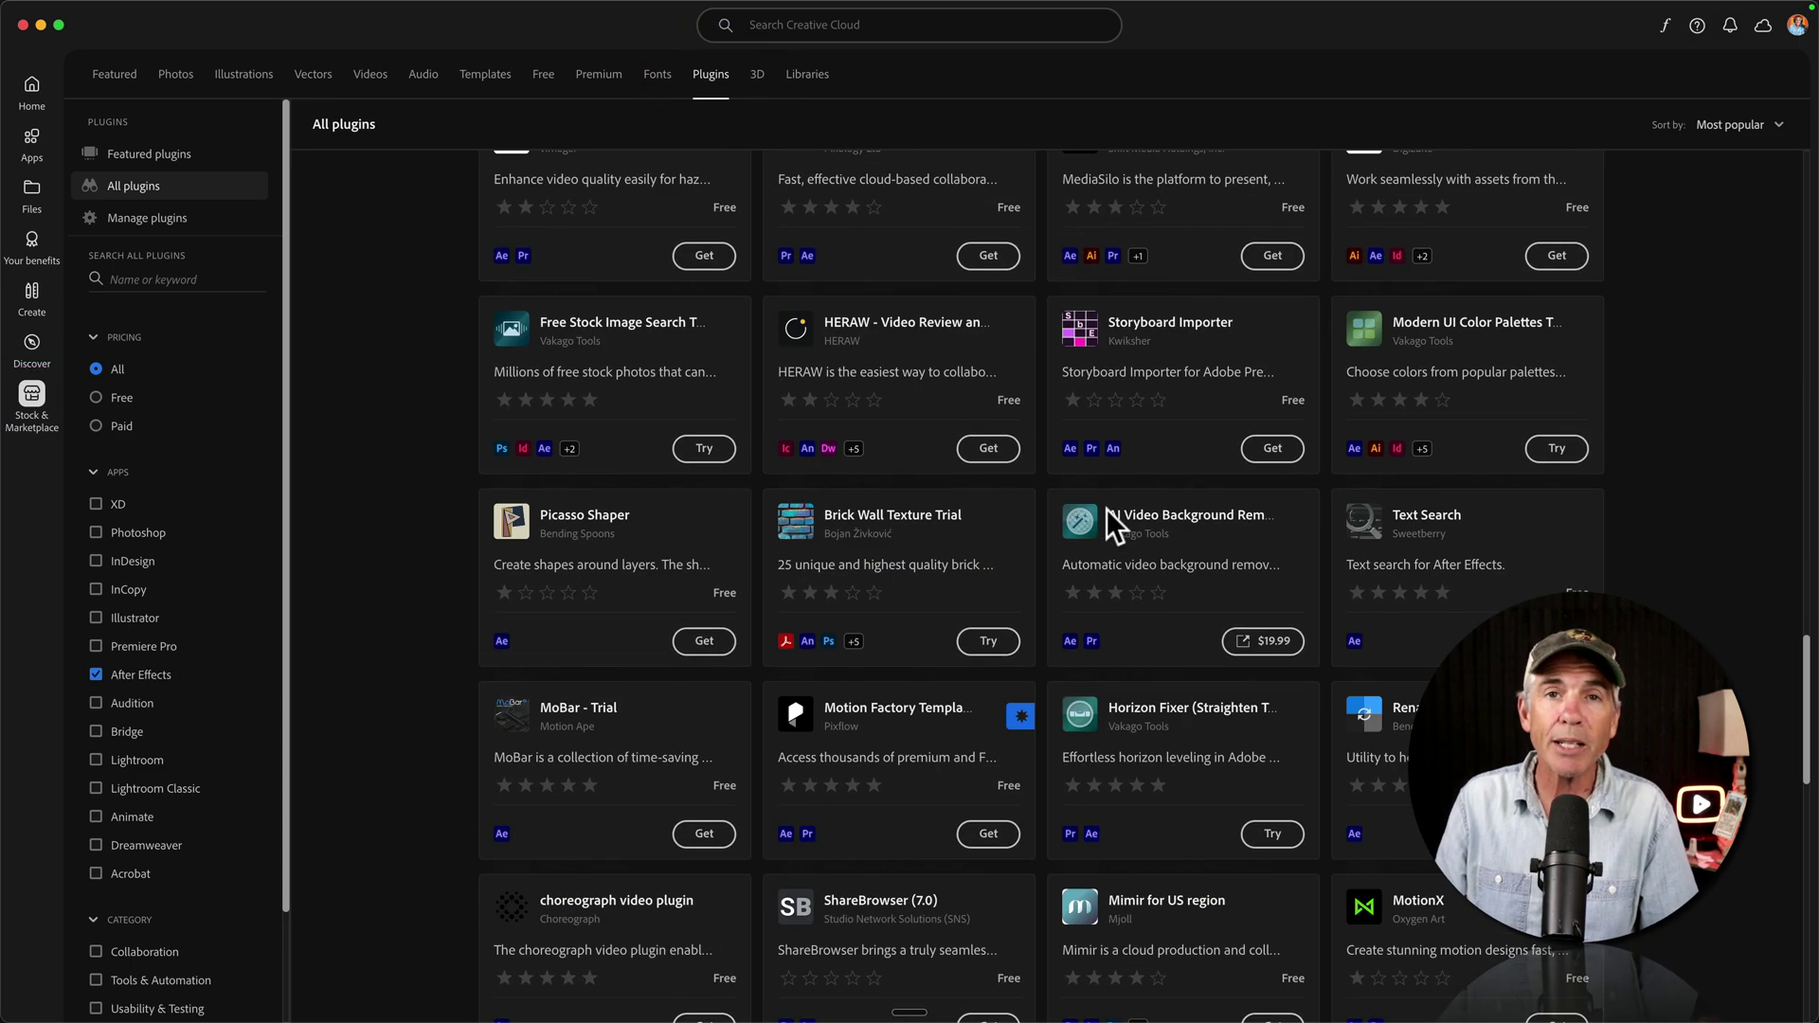
pyautogui.scroll(-5, 1107, 516)
pyautogui.scroll(-2, 1106, 508)
pyautogui.scroll(-5, 1105, 508)
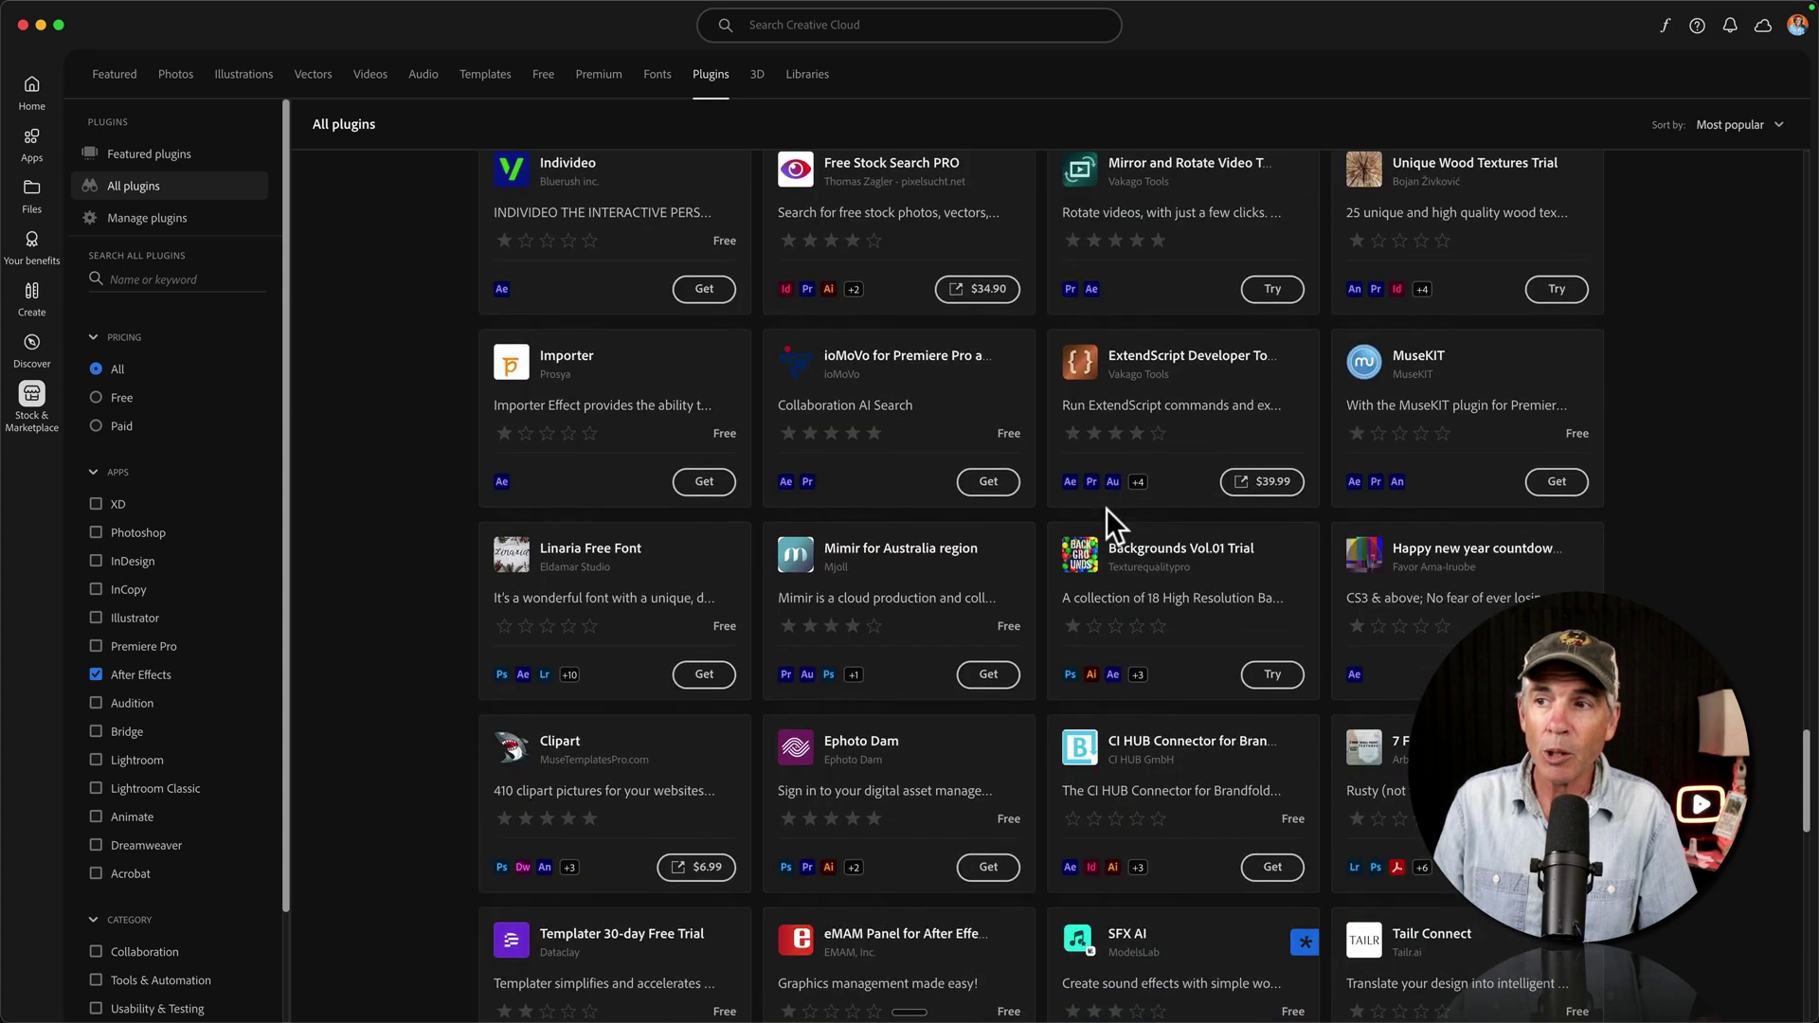
pyautogui.scroll(8, 1106, 507)
pyautogui.scroll(5, 1112, 529)
pyautogui.scroll(5, 1108, 526)
pyautogui.scroll(5, 1109, 525)
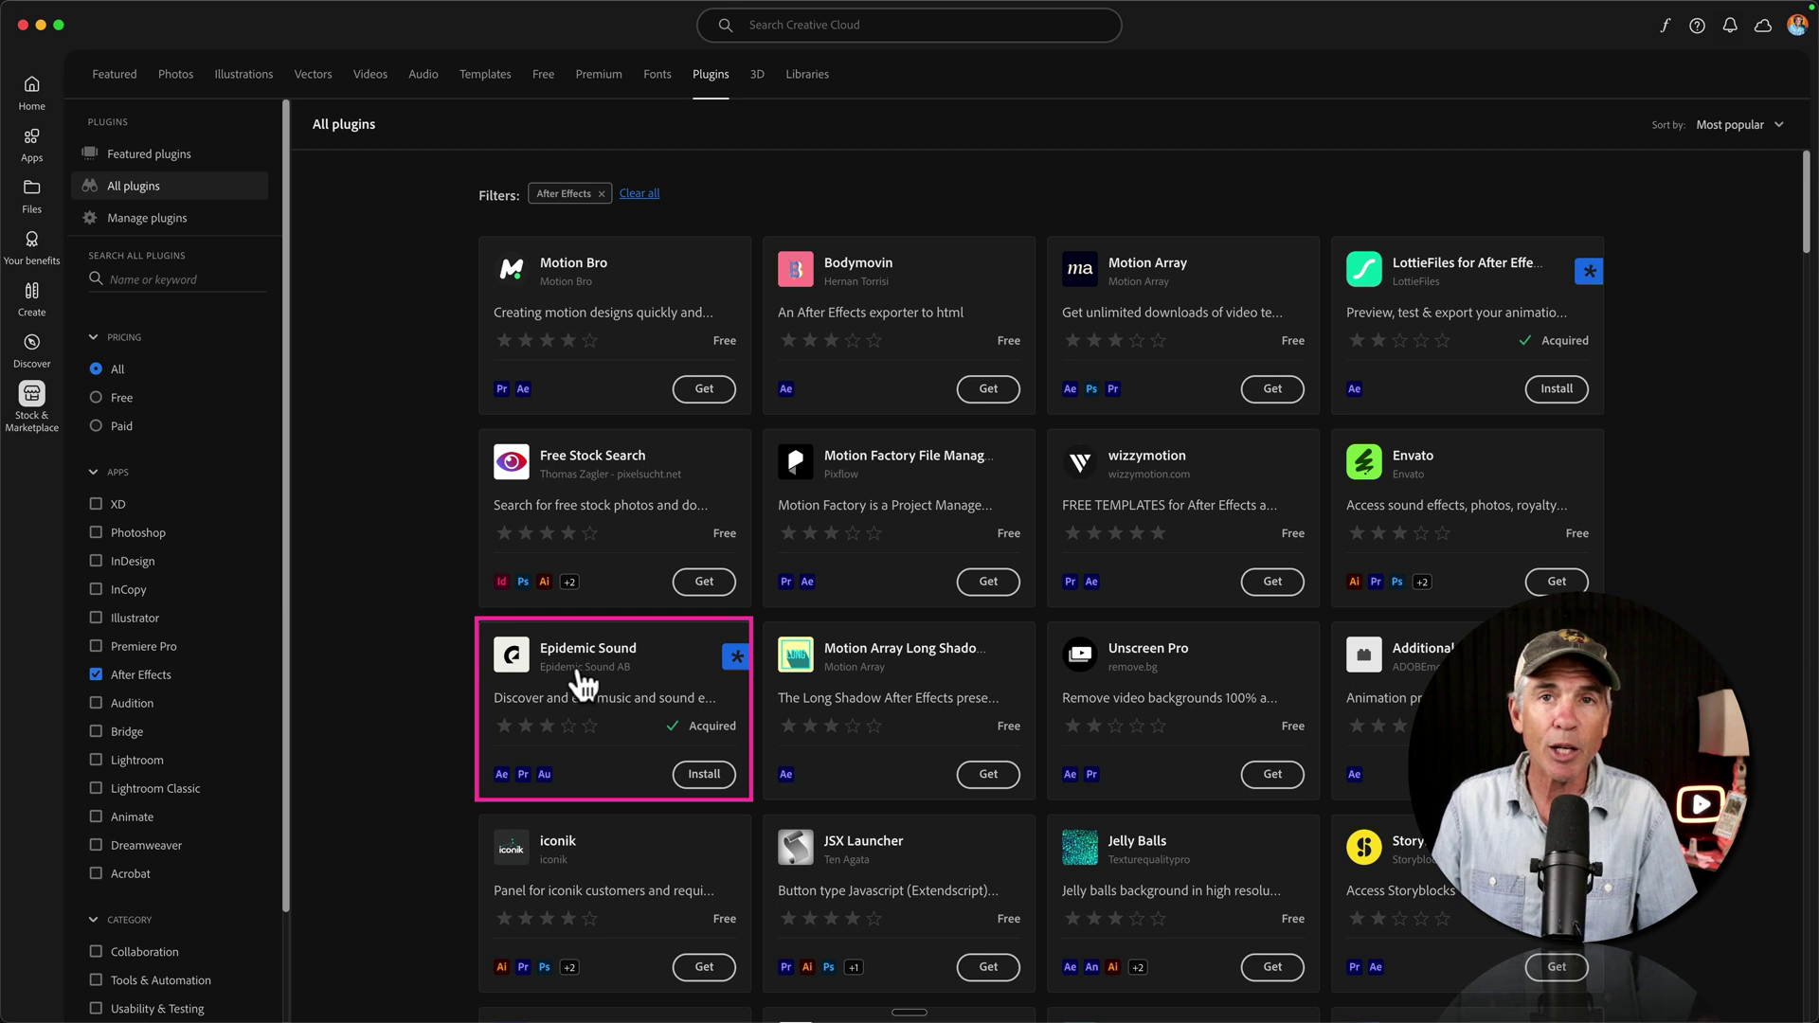
pyautogui.click(152, 280)
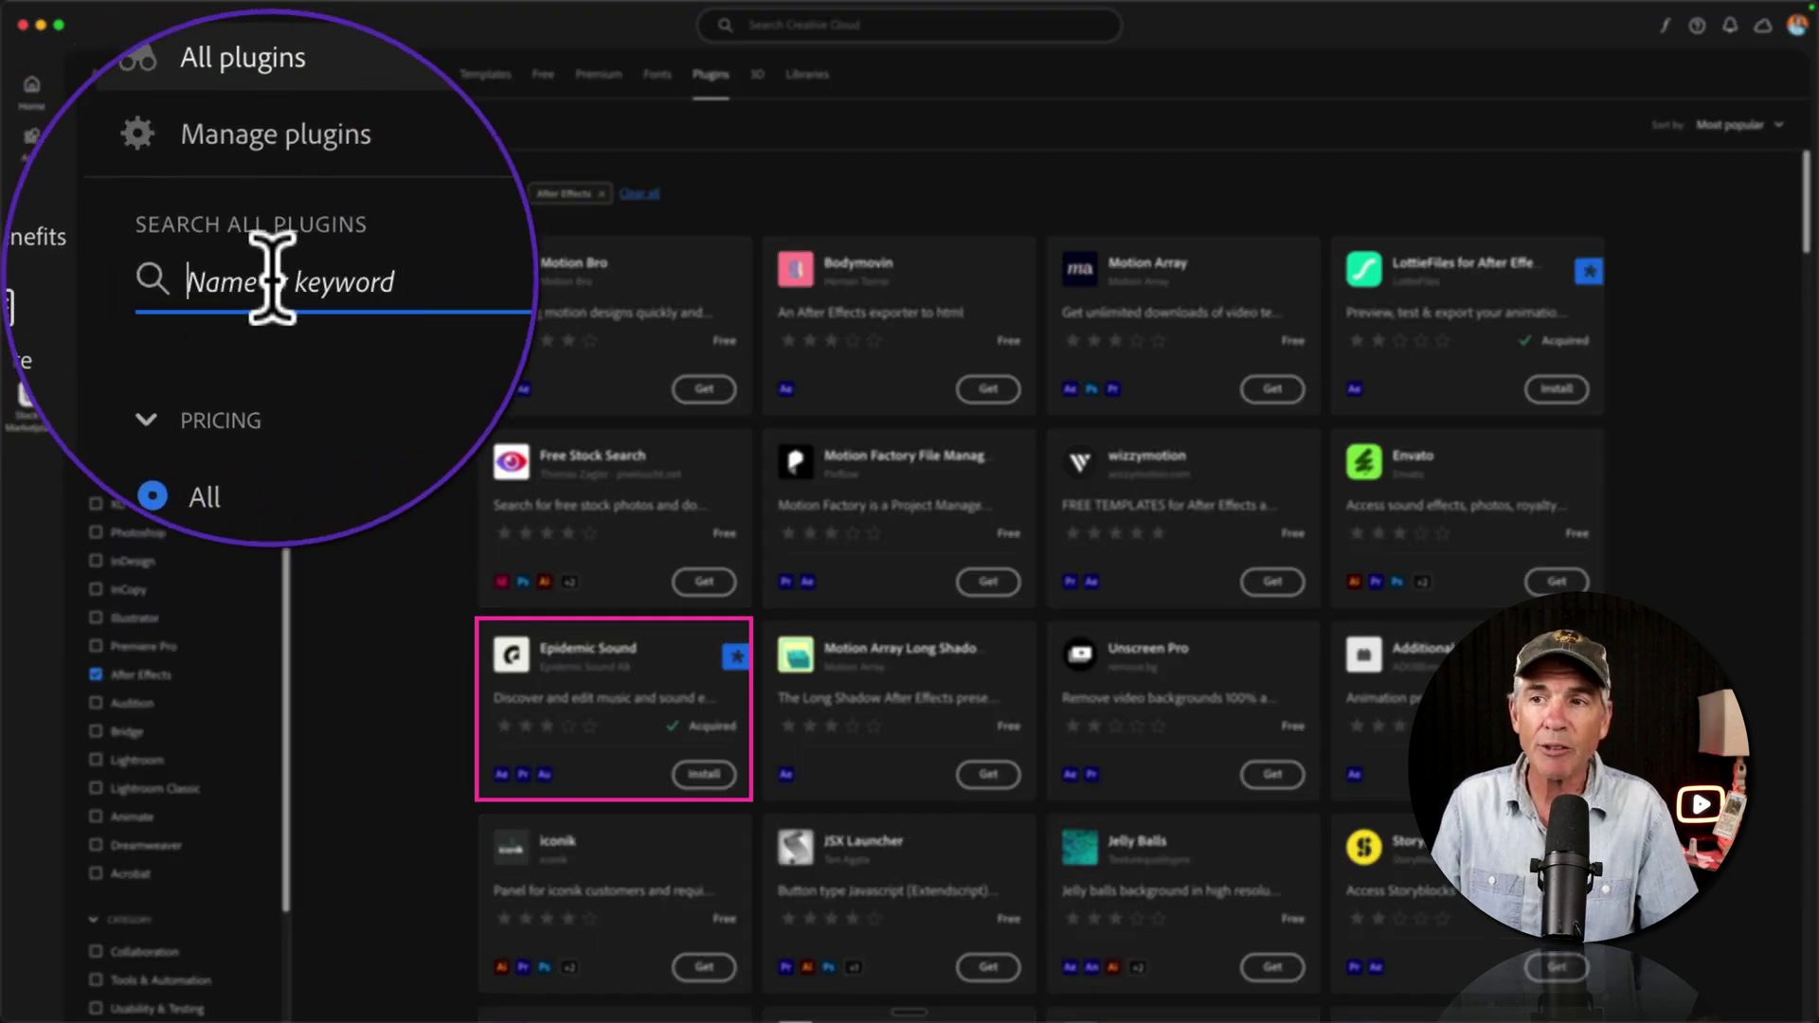
pyautogui.write("epidemic'")
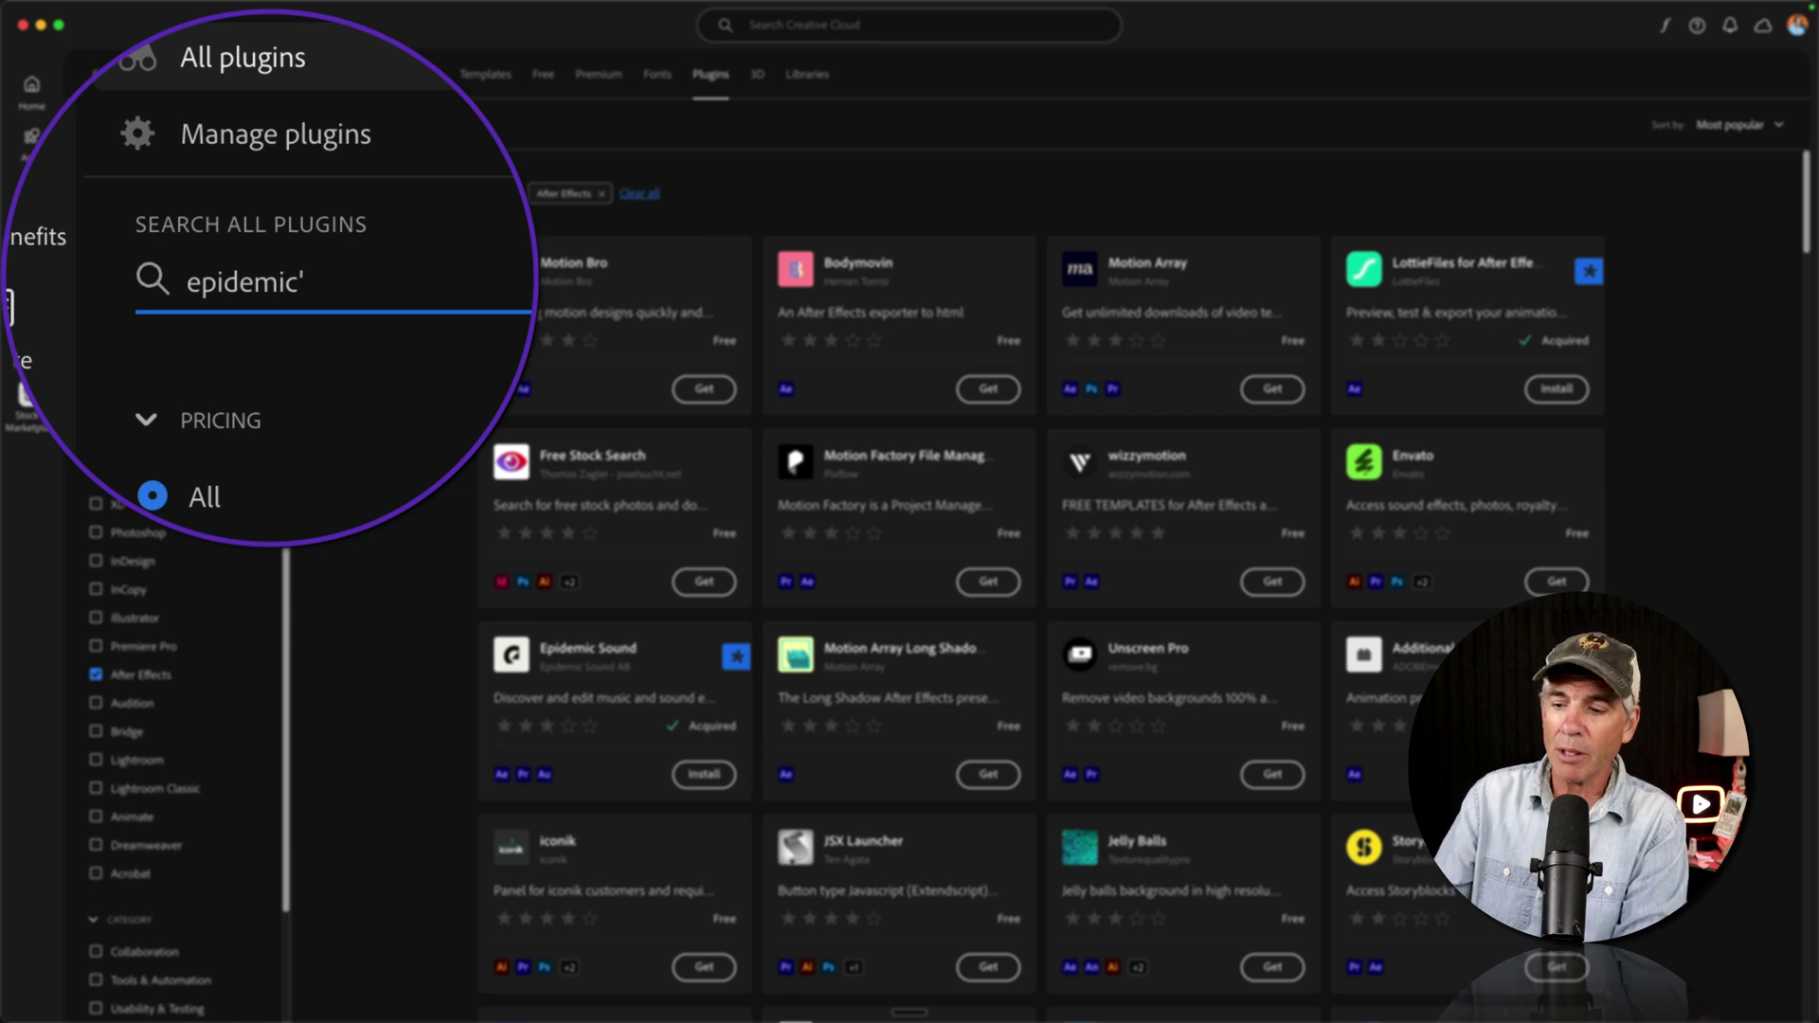
pyautogui.press('Return')
# Open the Epidemic Sound plugin page and install the plugin
pyautogui.click(591, 289)
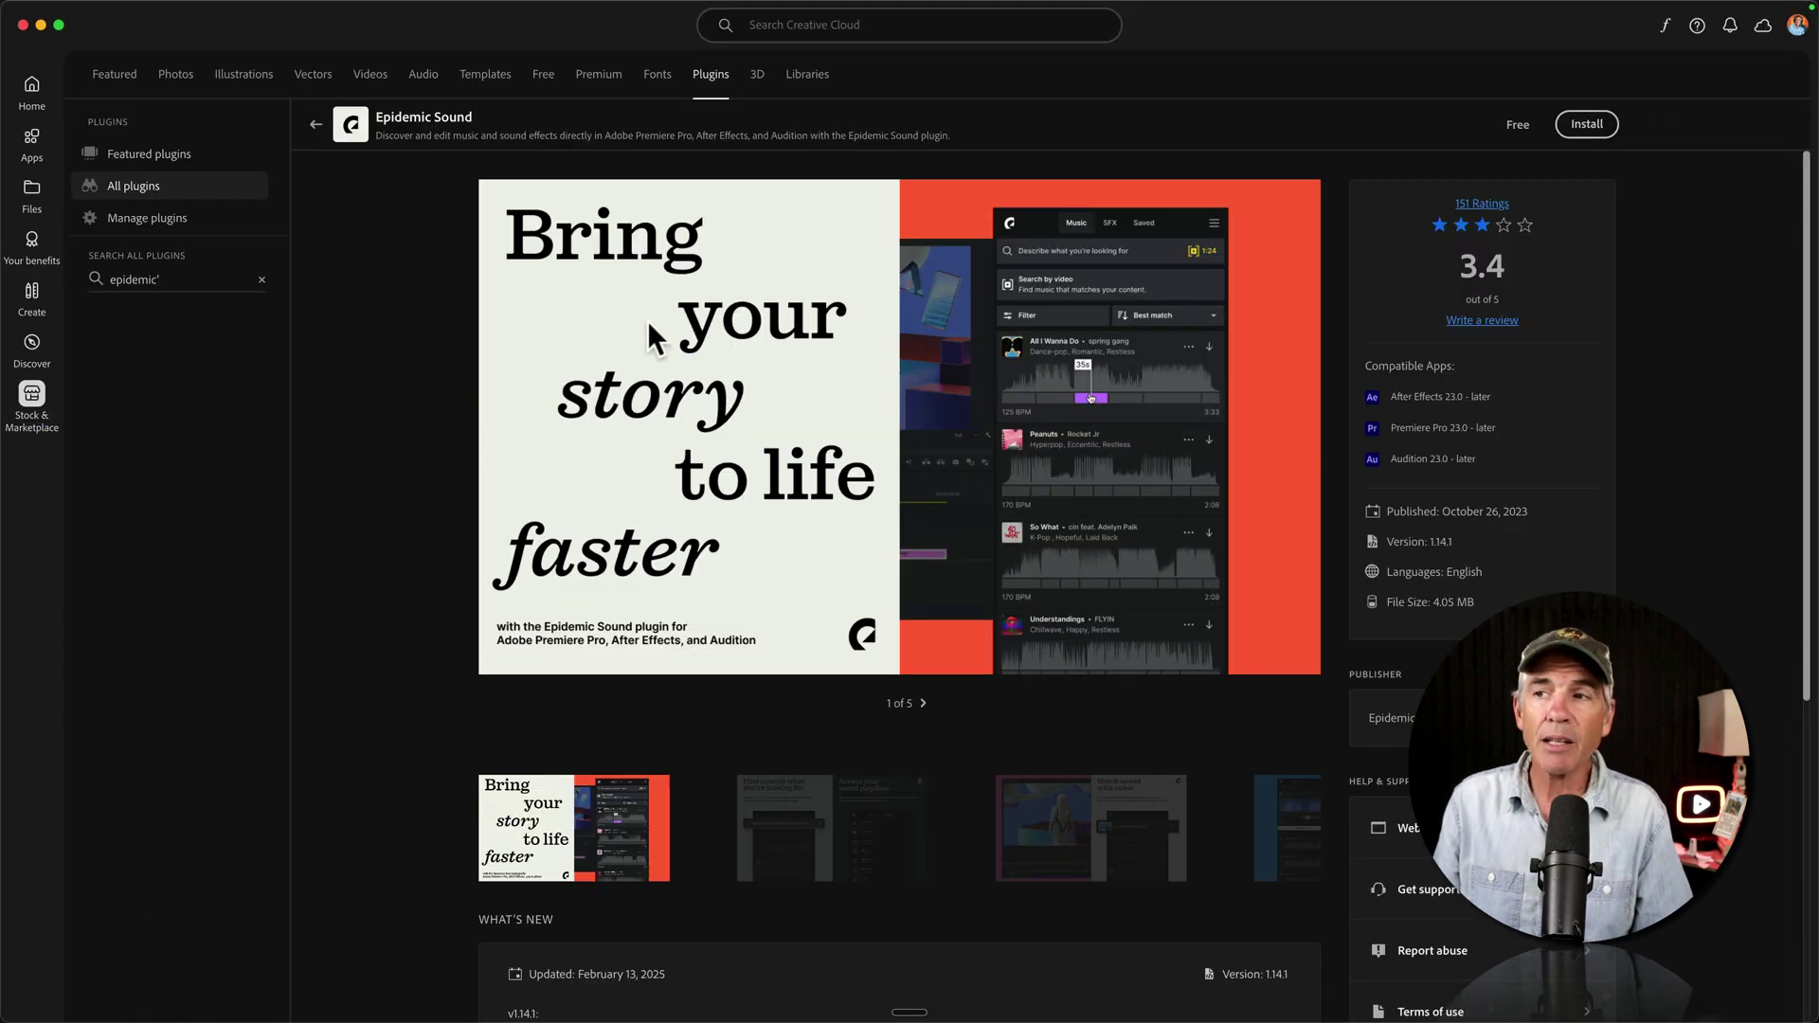
pyautogui.scroll(-3, 981, 482)
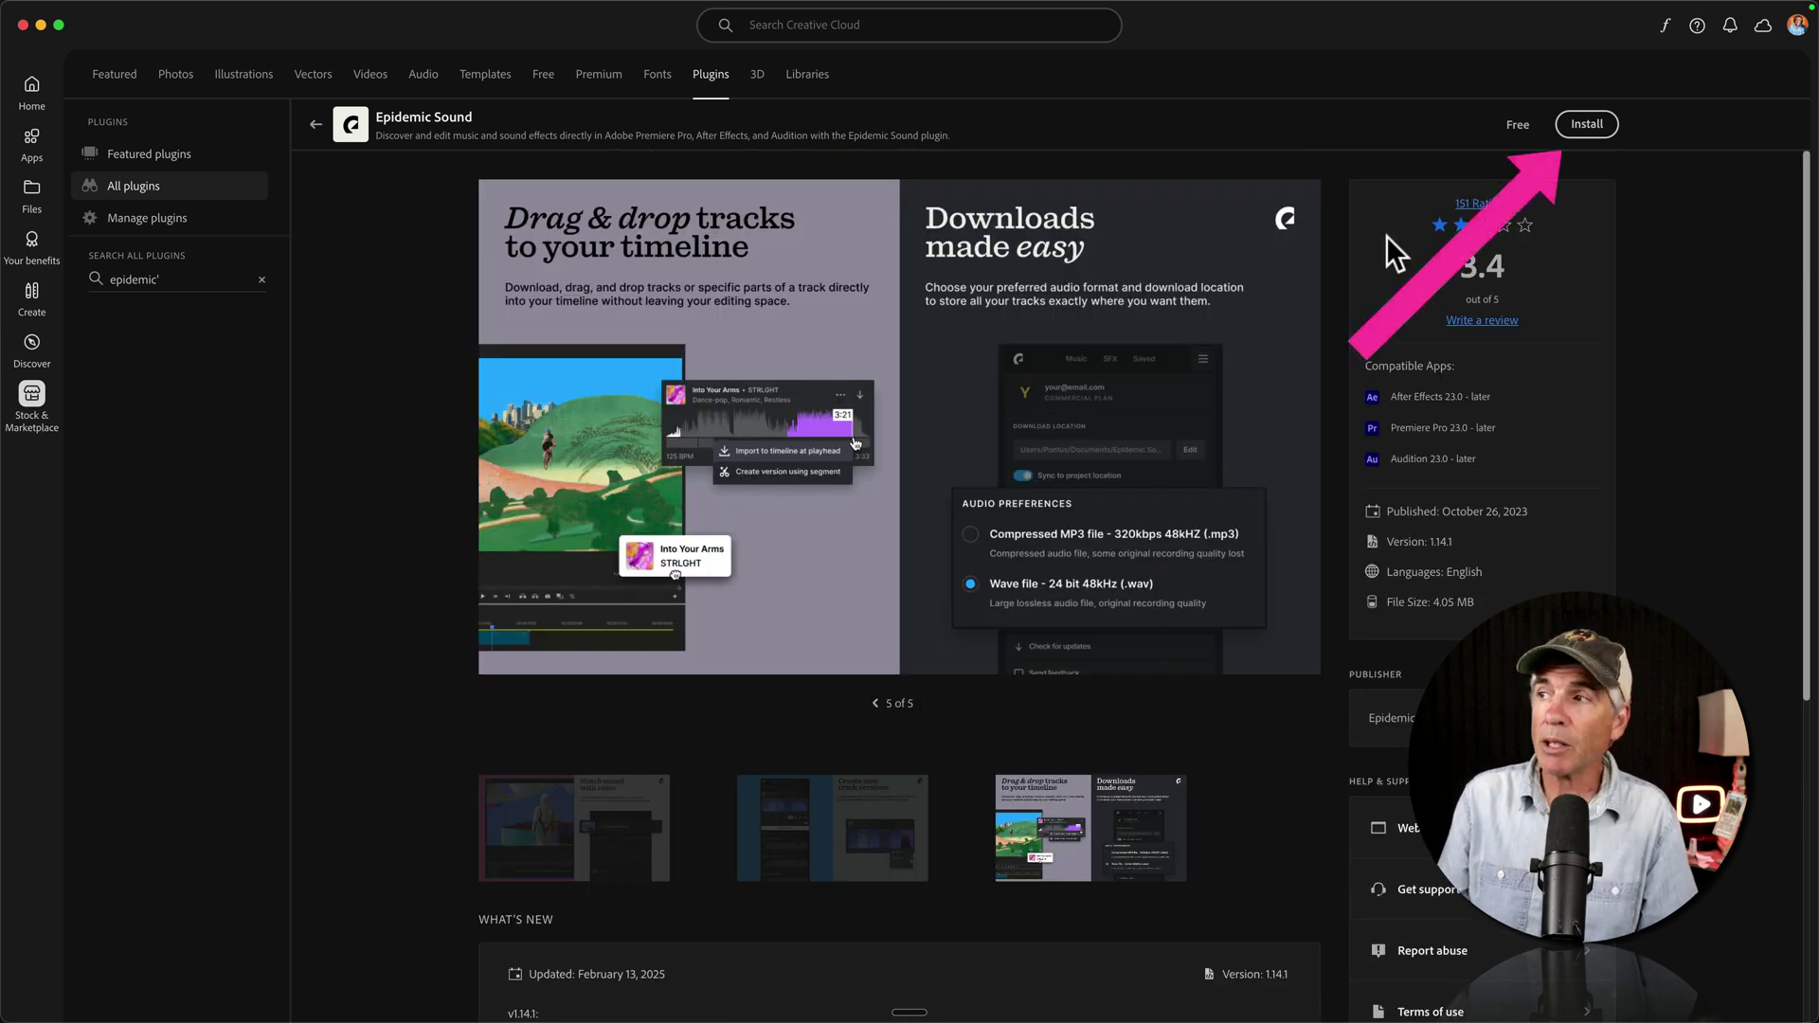
pyautogui.click(1606, 140)
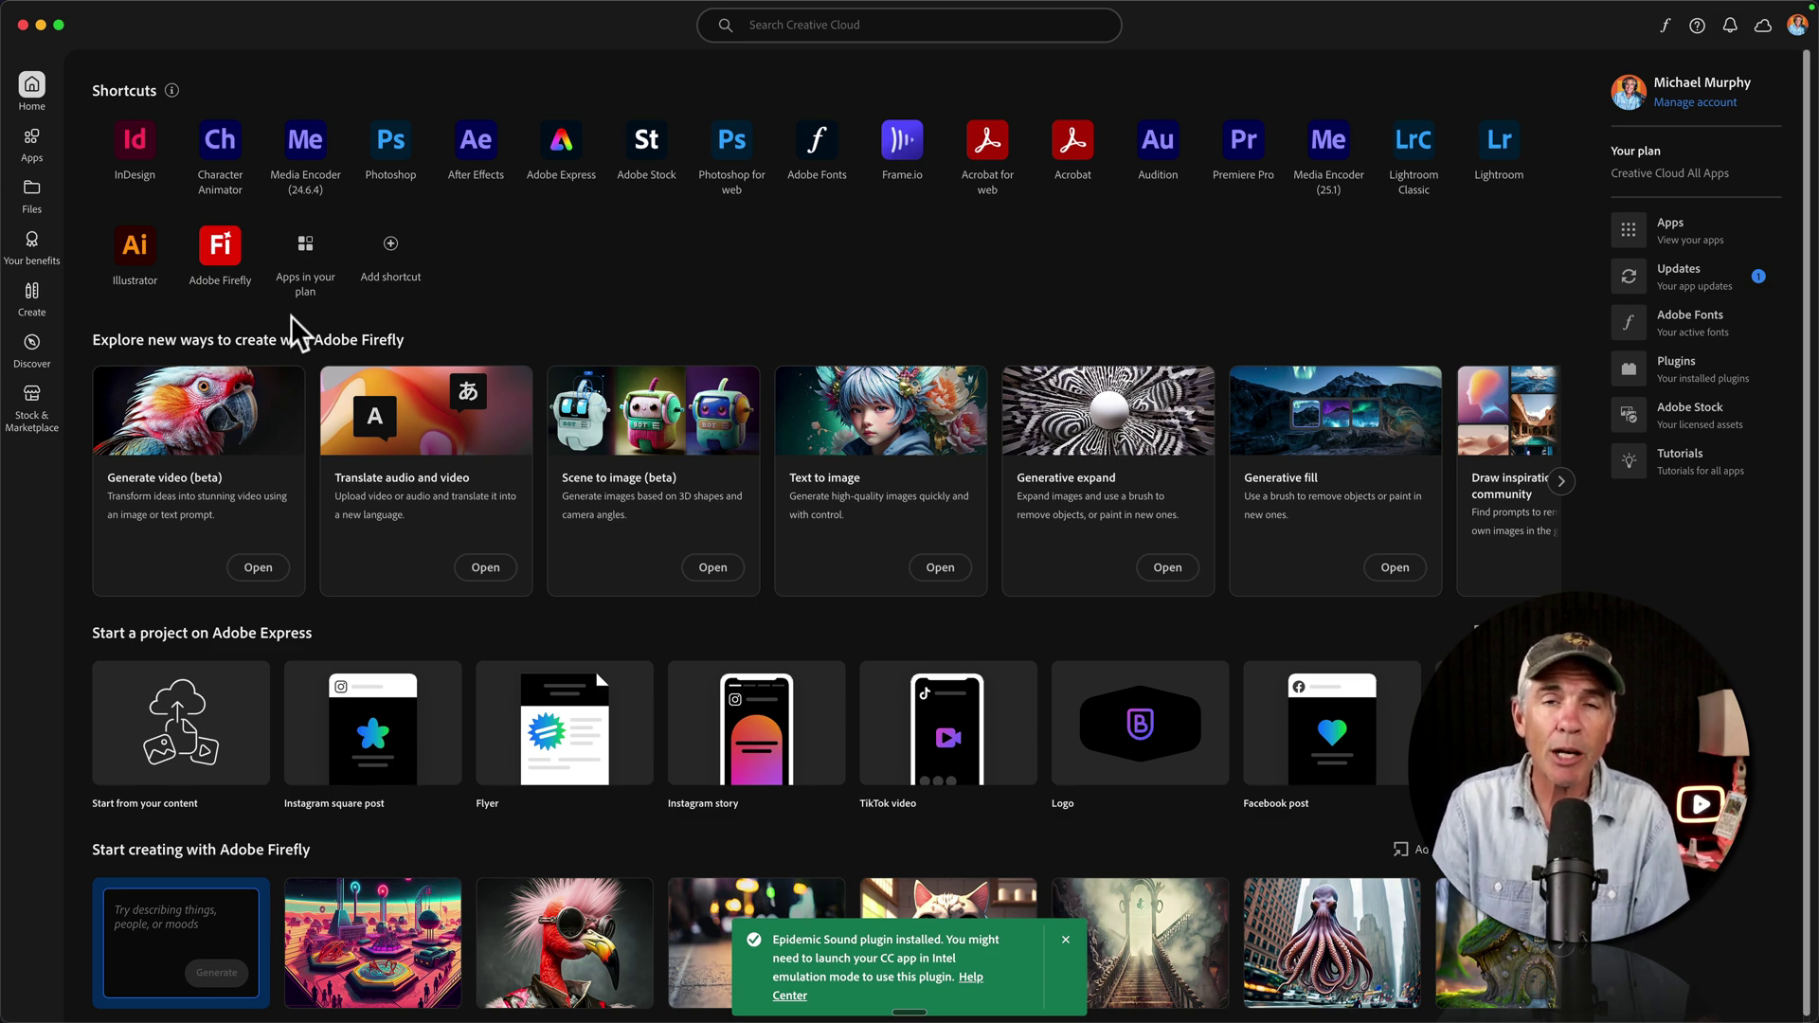
# Return to Stock & Marketplace to check Epidemic Sound under managed plugins
pyautogui.click(32, 406)
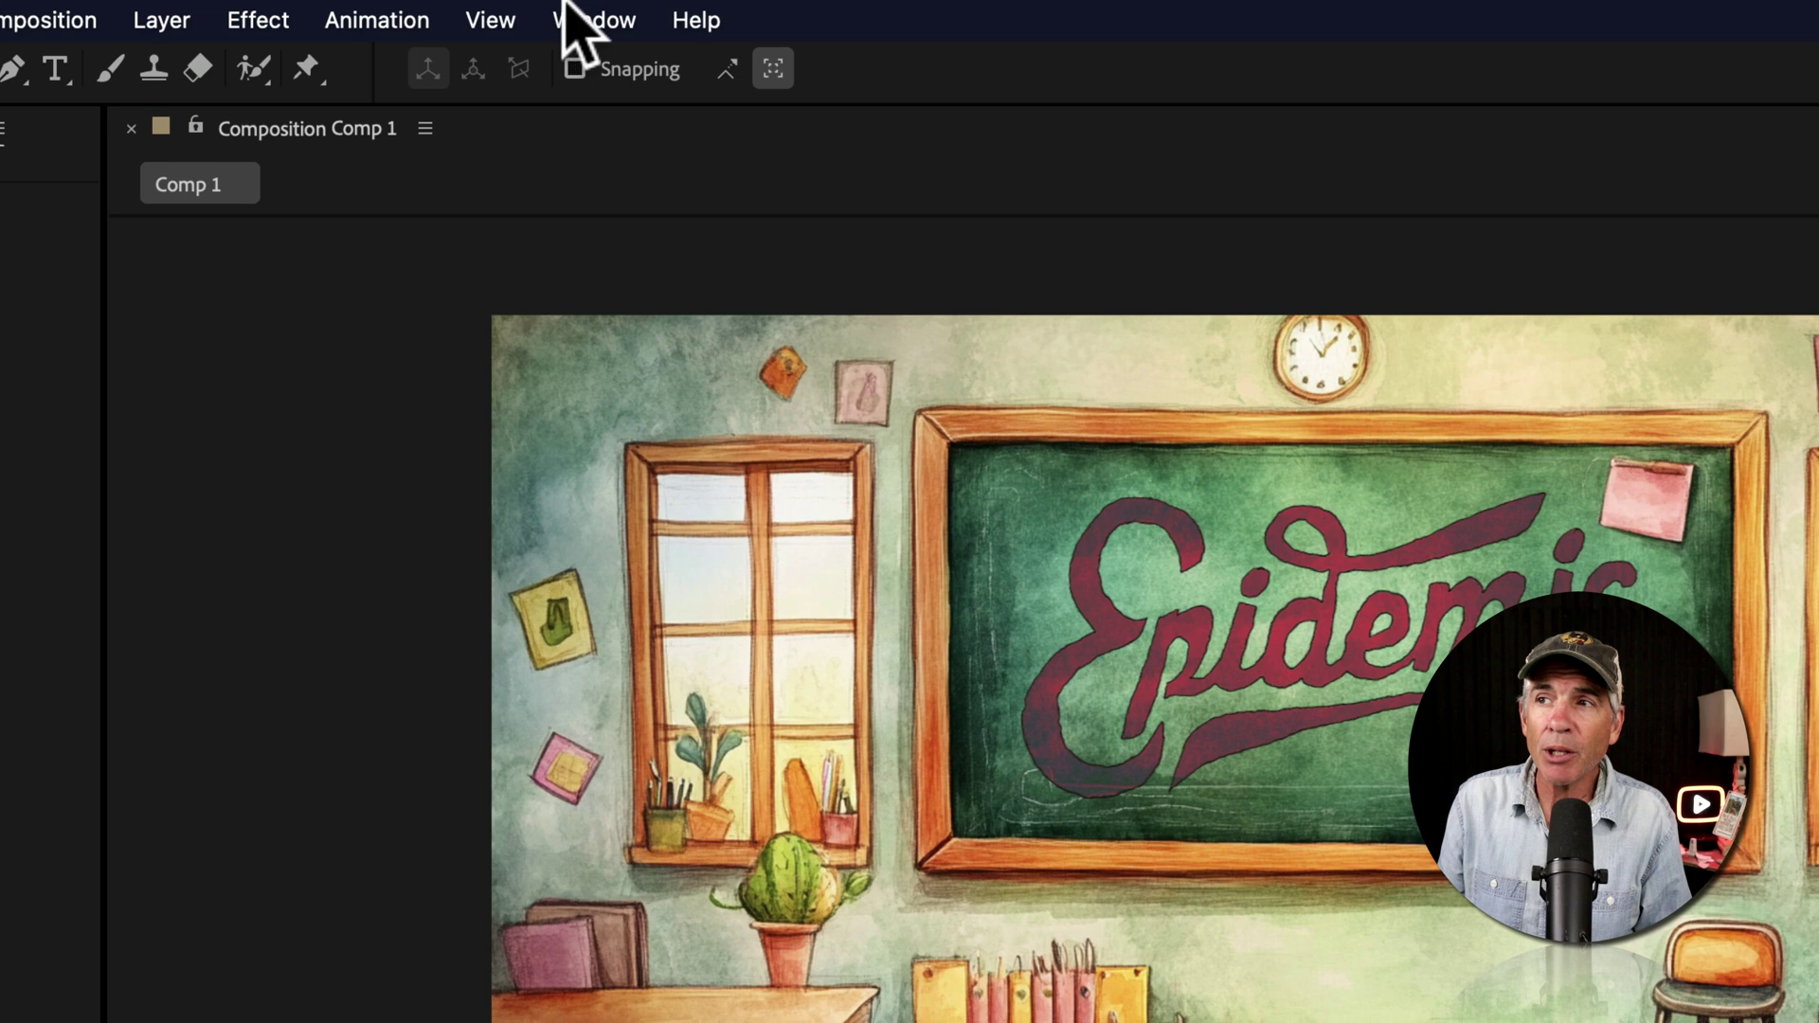
# Open After Effects' Window menu to find the Epidemic Sound extension
pyautogui.click(533, 11)
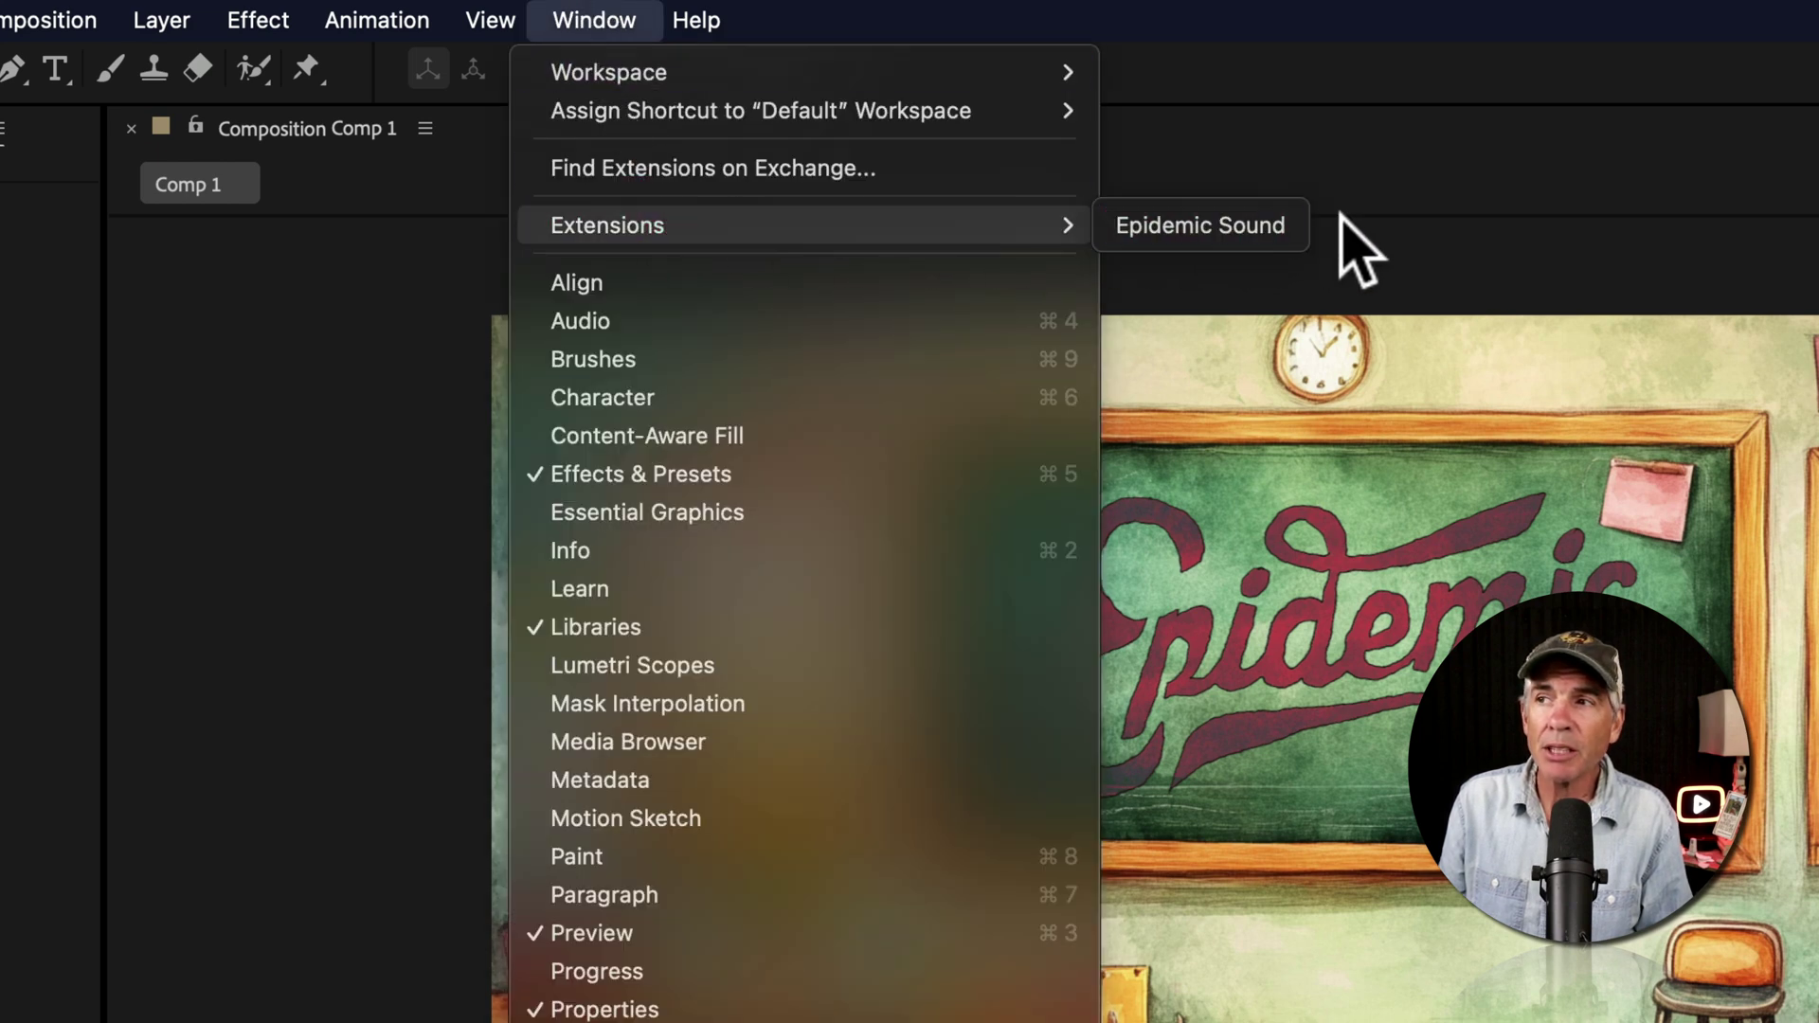
pyautogui.moveTo(607, 225)
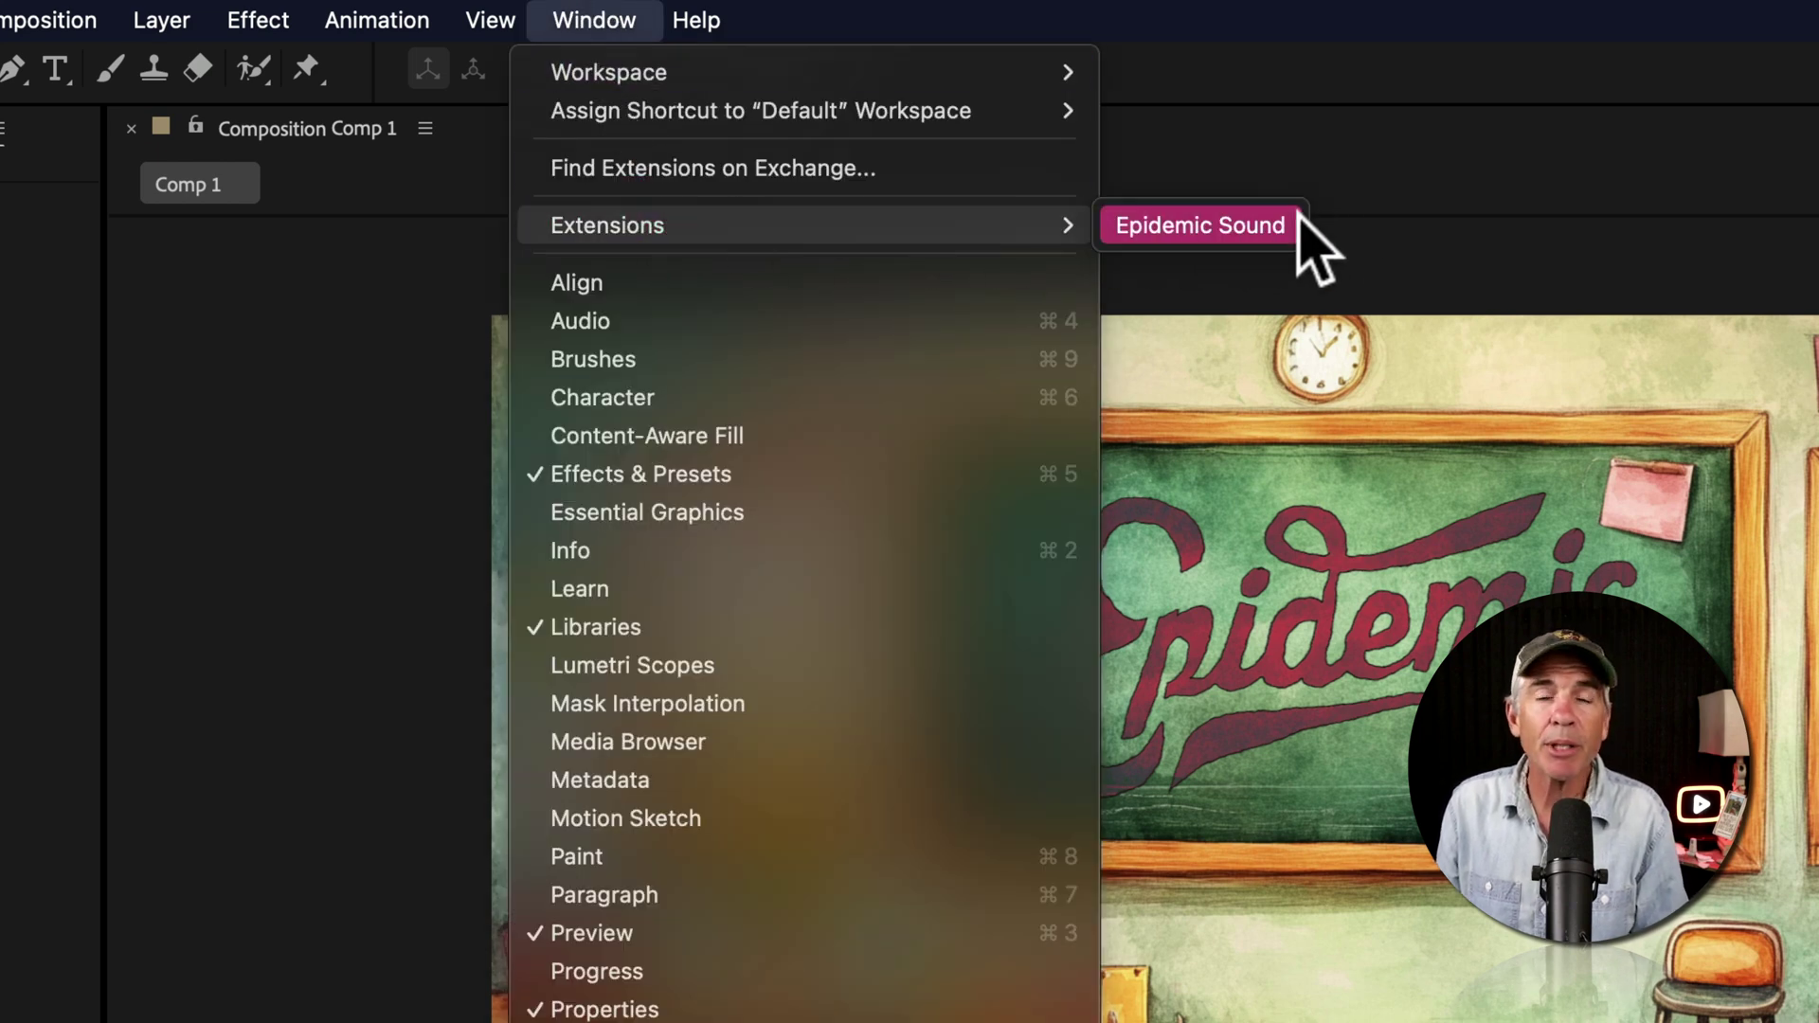
# Open the Epidemic Sound panel, accept its terms, and check its menu and Saved tab
pyautogui.click(1293, 228)
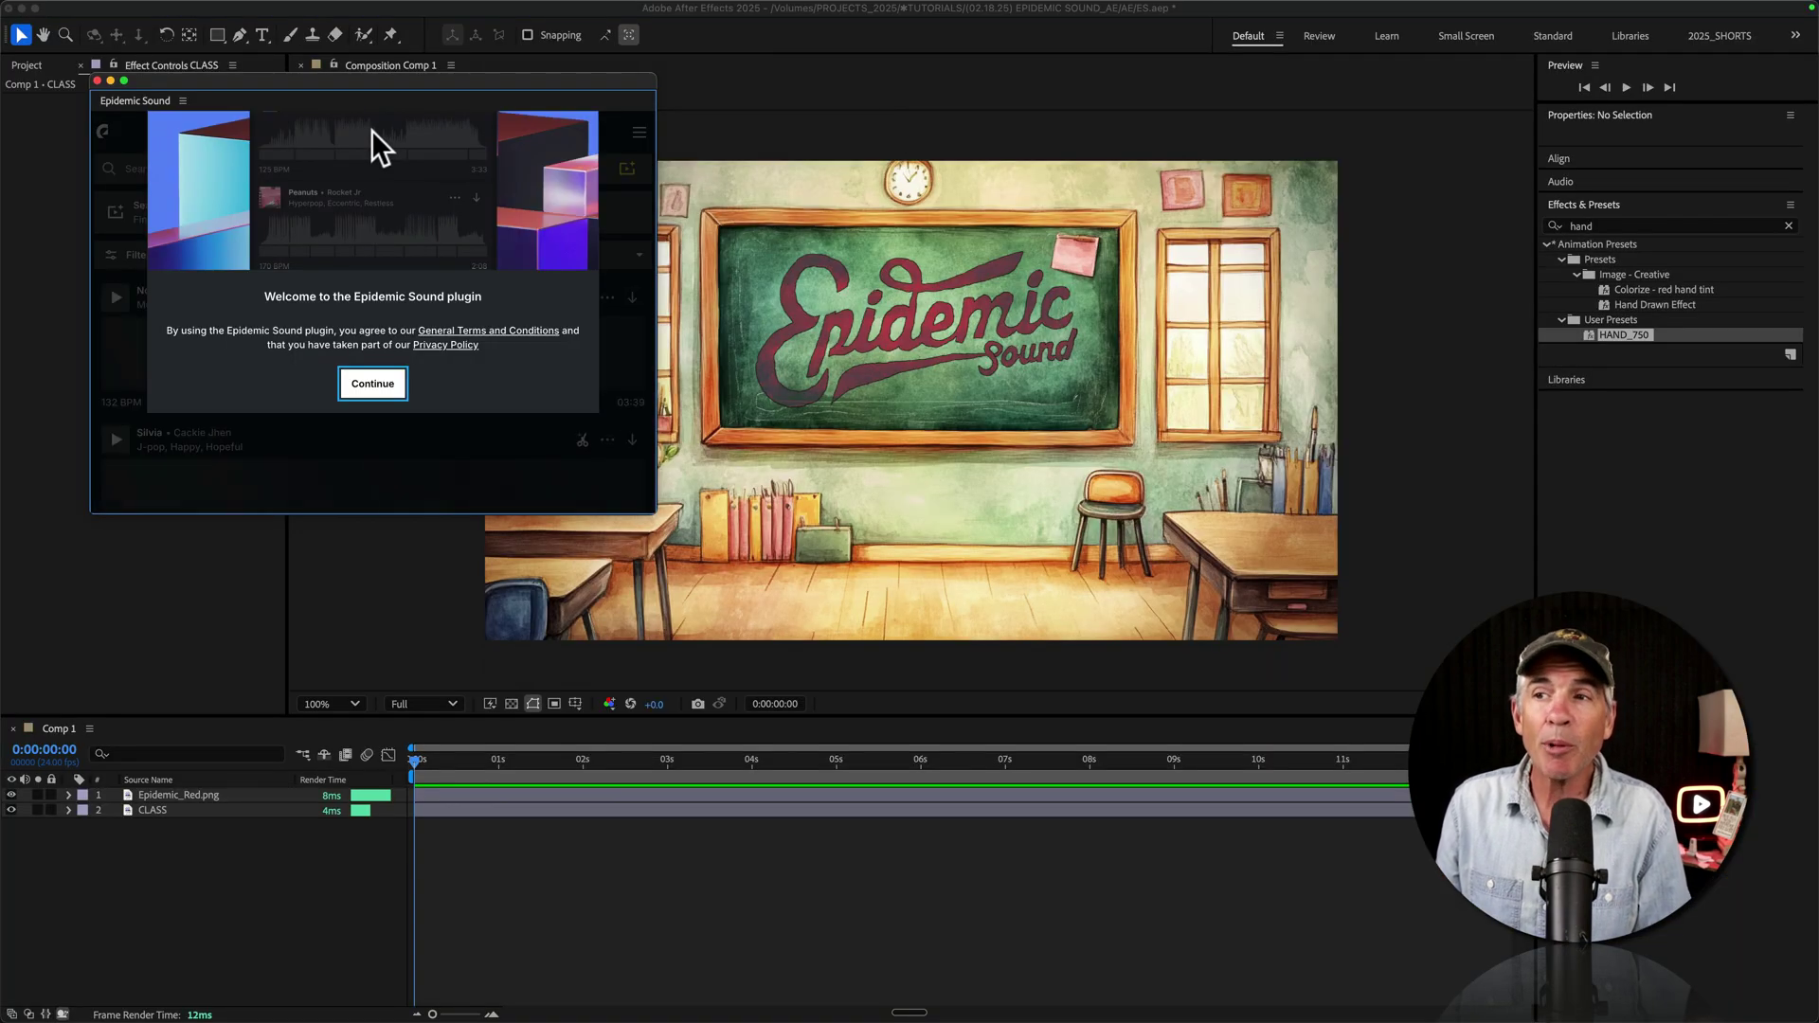
pyautogui.click(385, 379)
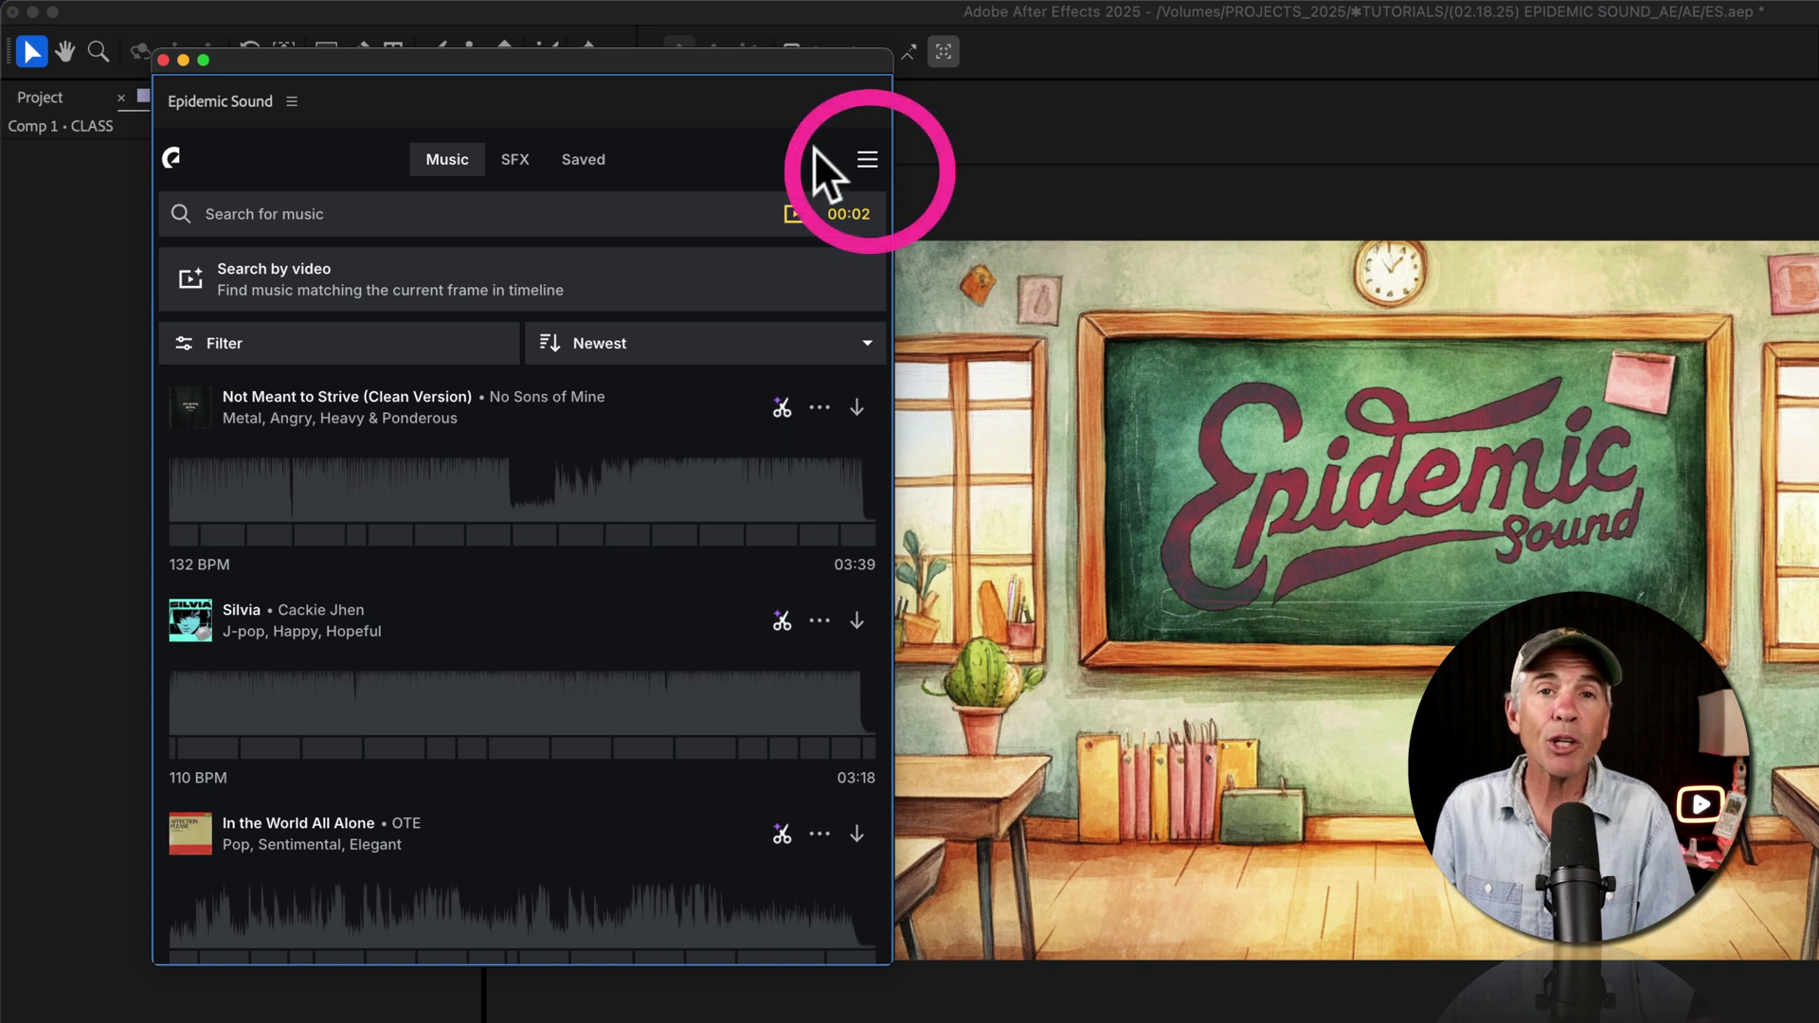
pyautogui.click(868, 164)
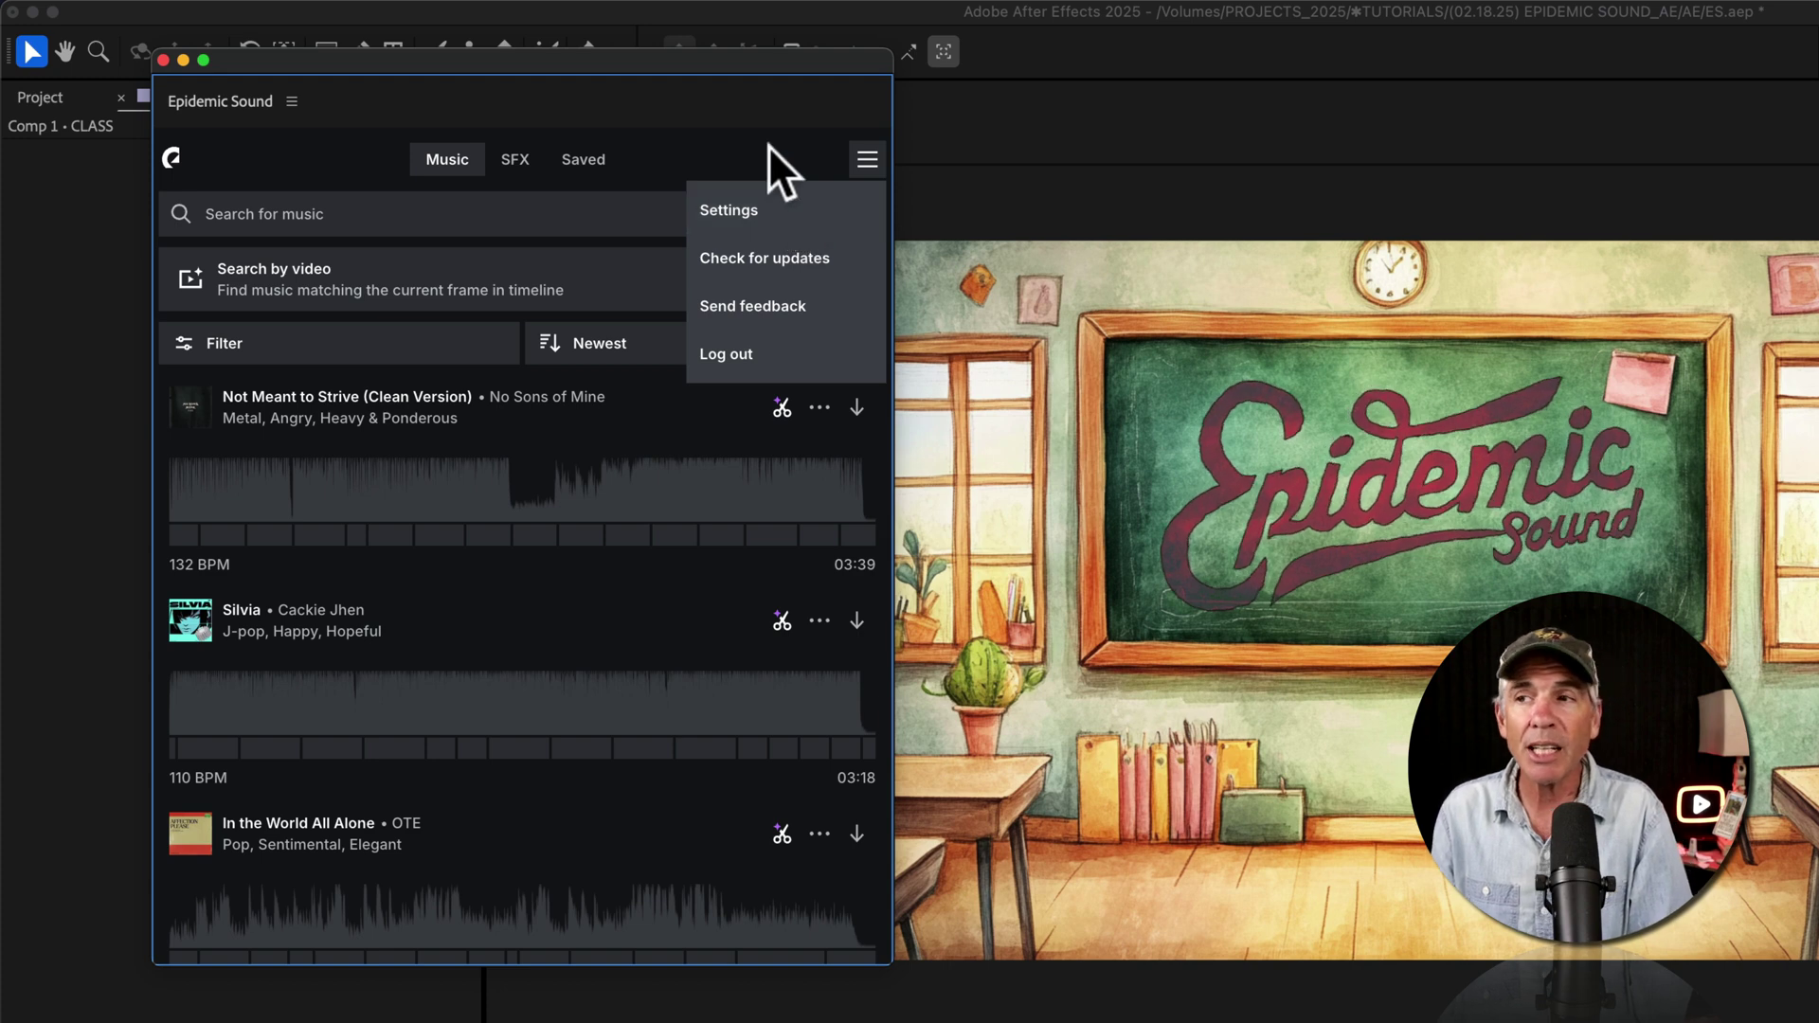
pyautogui.click(659, 171)
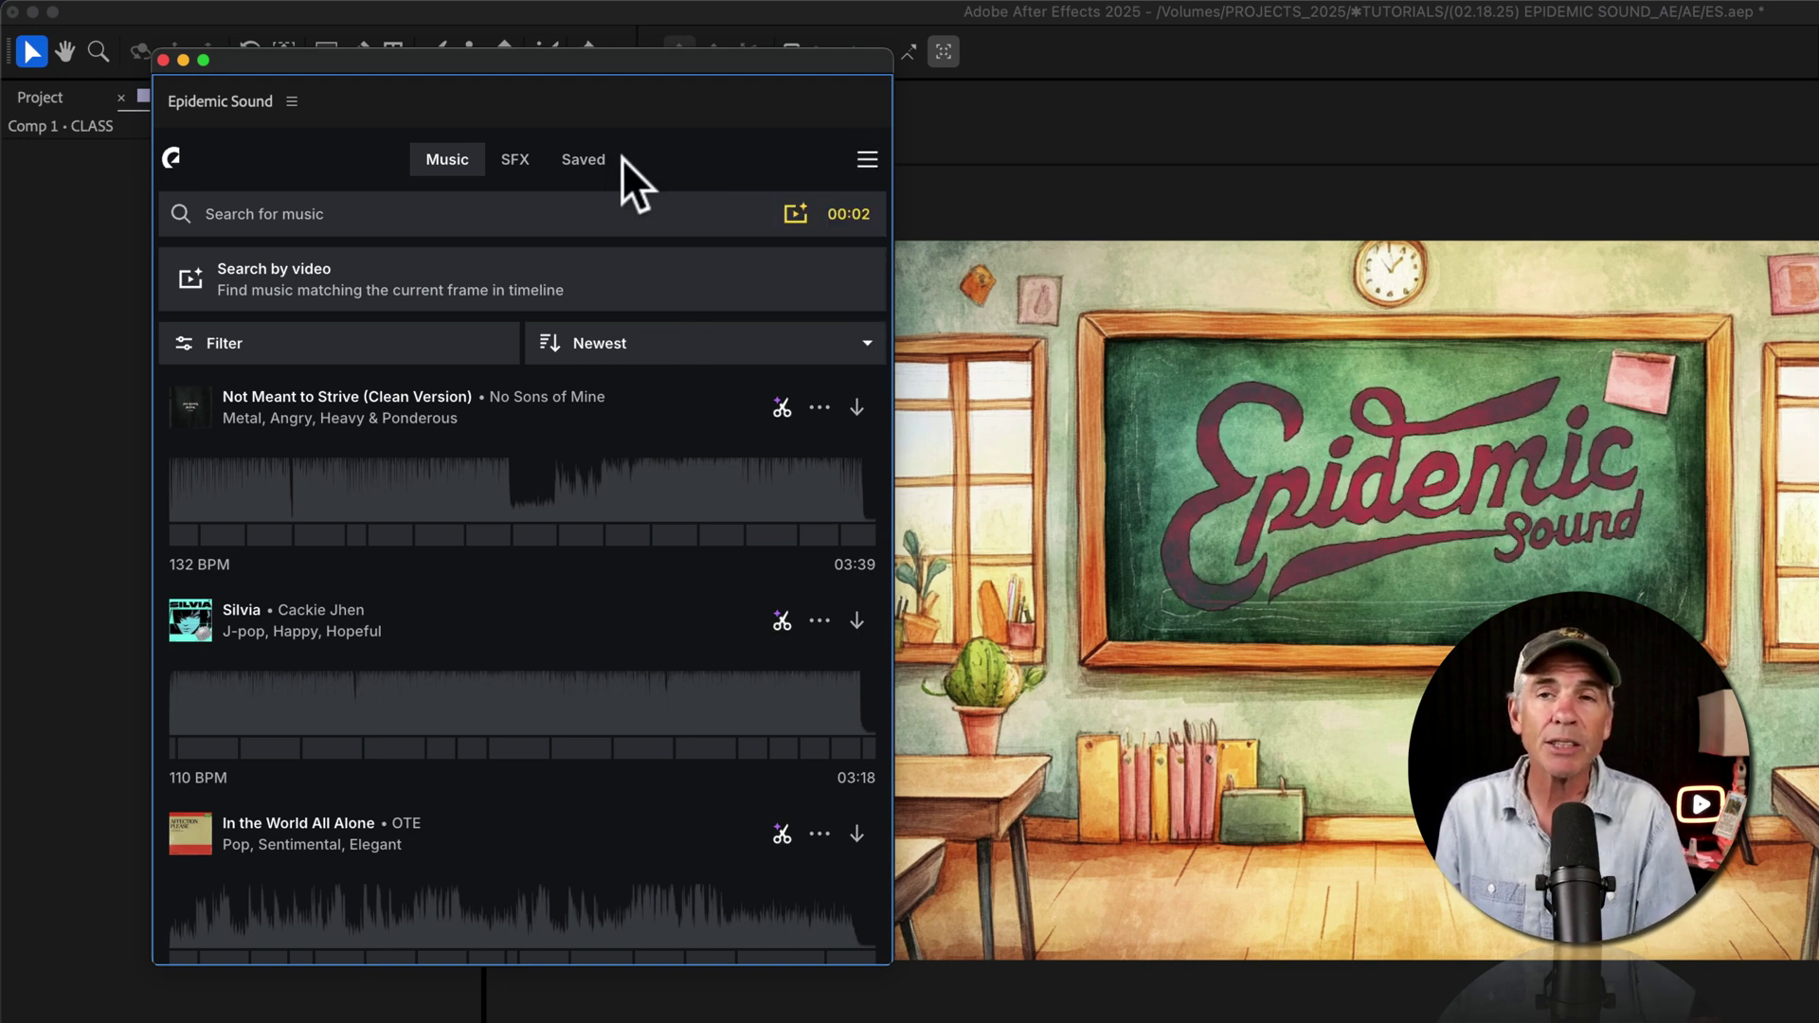
pyautogui.click(589, 160)
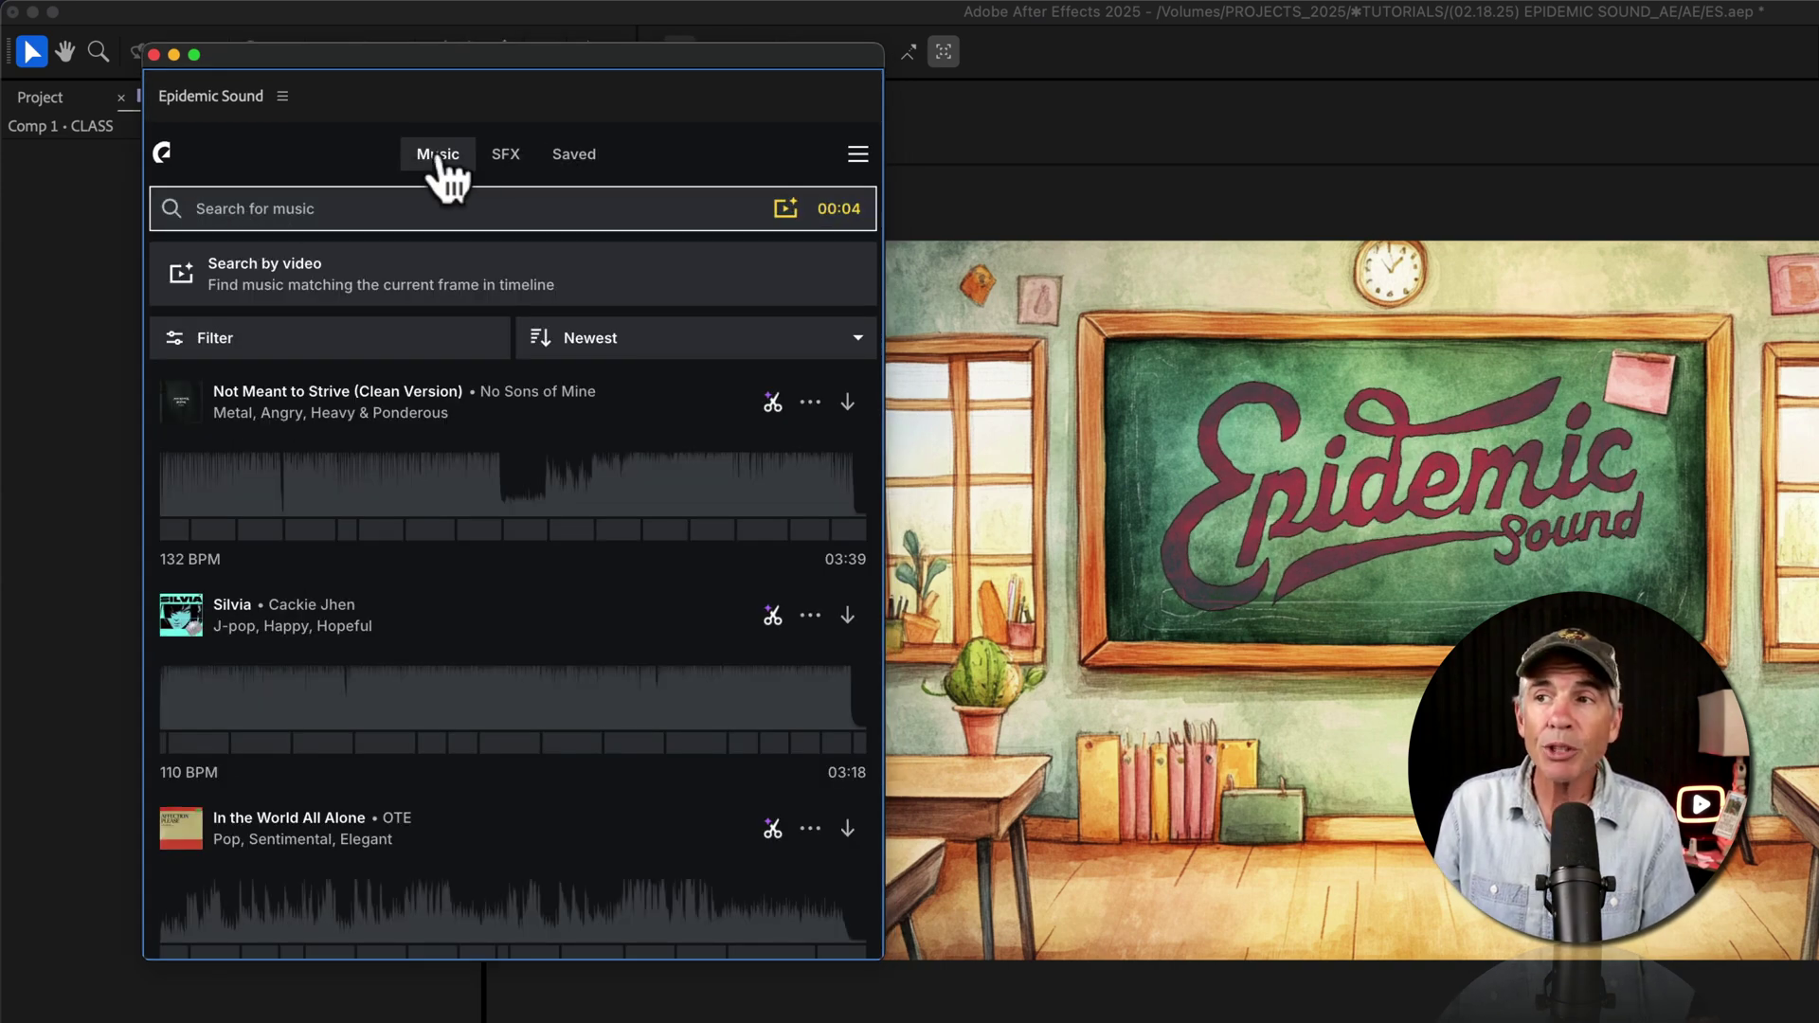
# Browse SFX filter categories, return to Music, and dock the panel in the left column
pyautogui.click(498, 154)
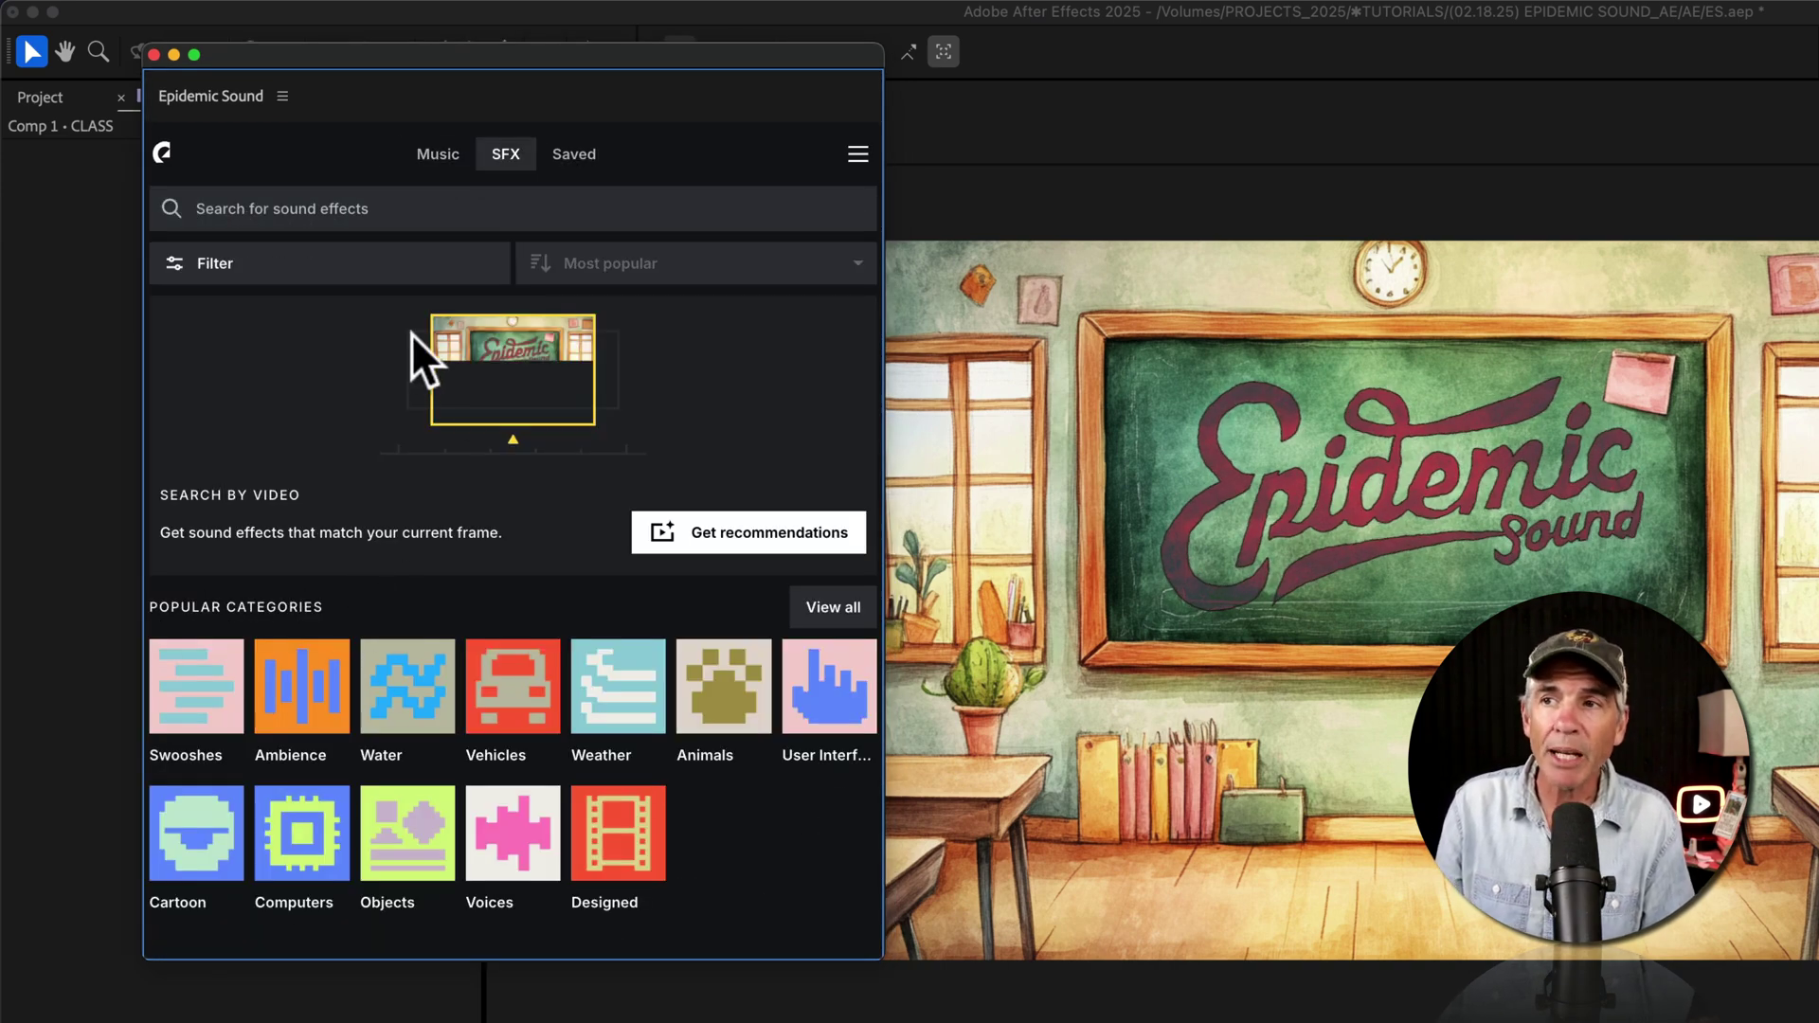
pyautogui.click(205, 262)
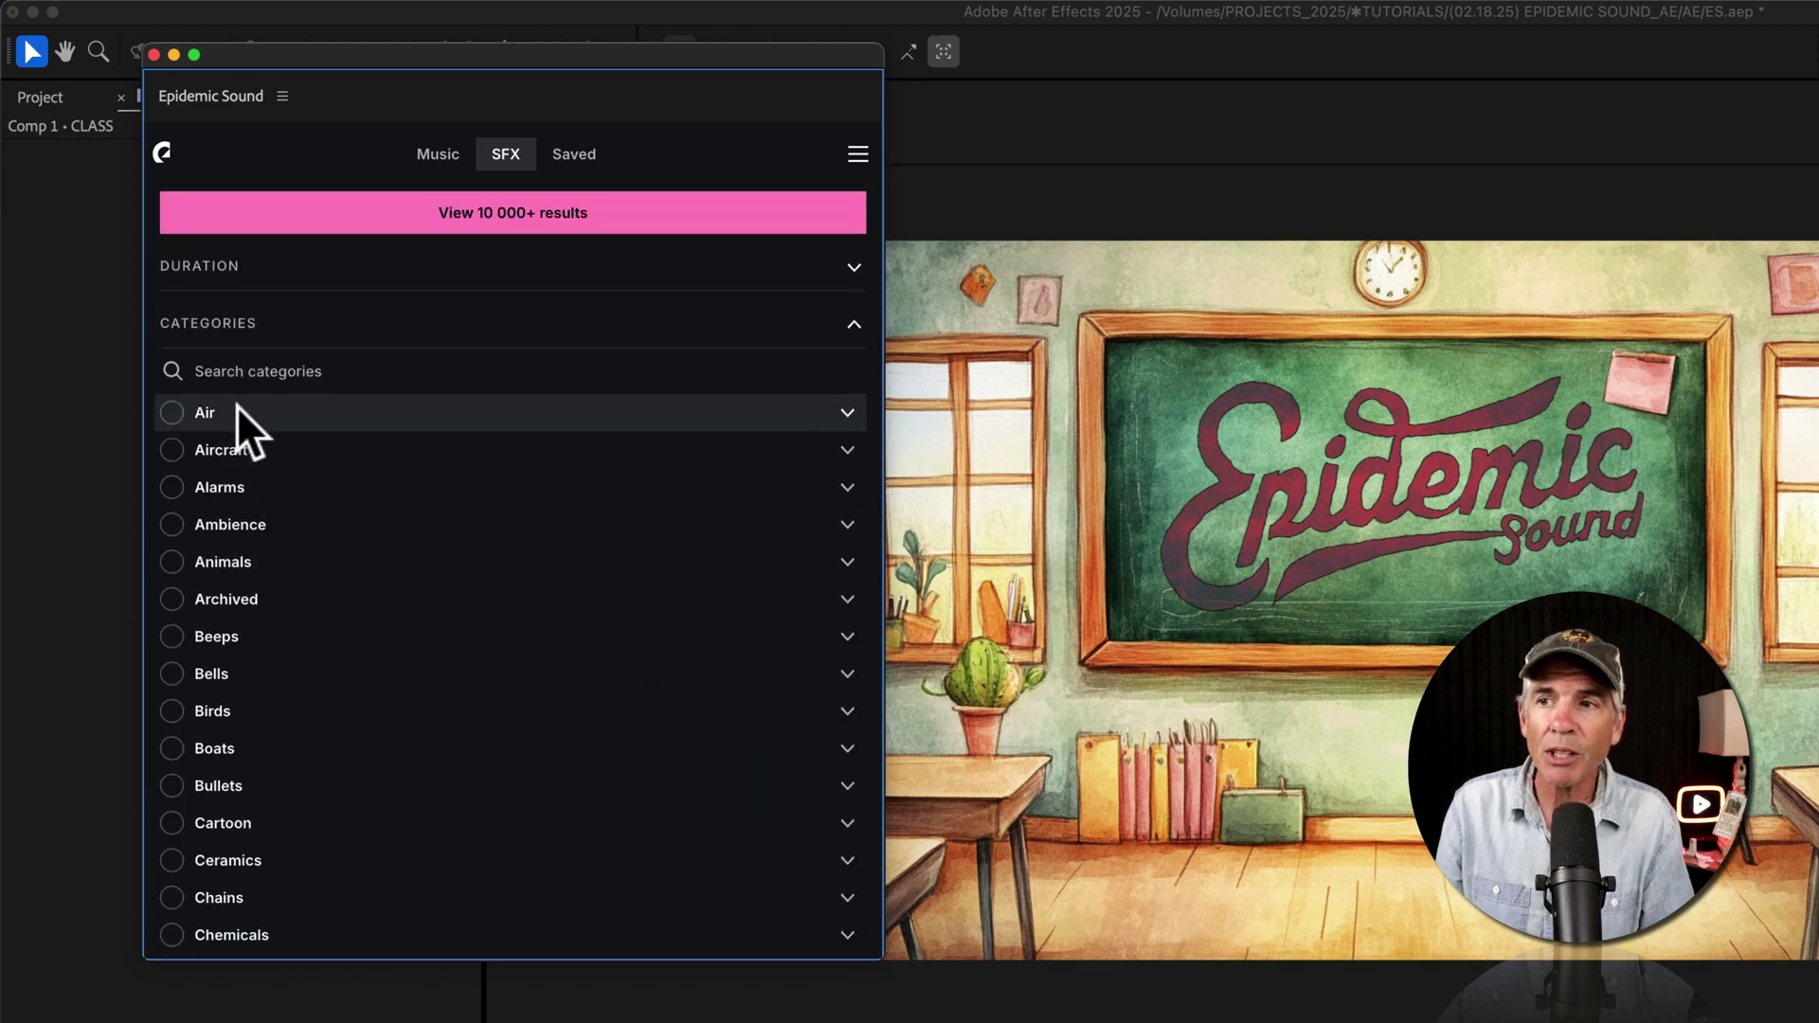
pyautogui.scroll(-2, 281, 453)
pyautogui.scroll(-5, 284, 456)
pyautogui.scroll(-3, 285, 457)
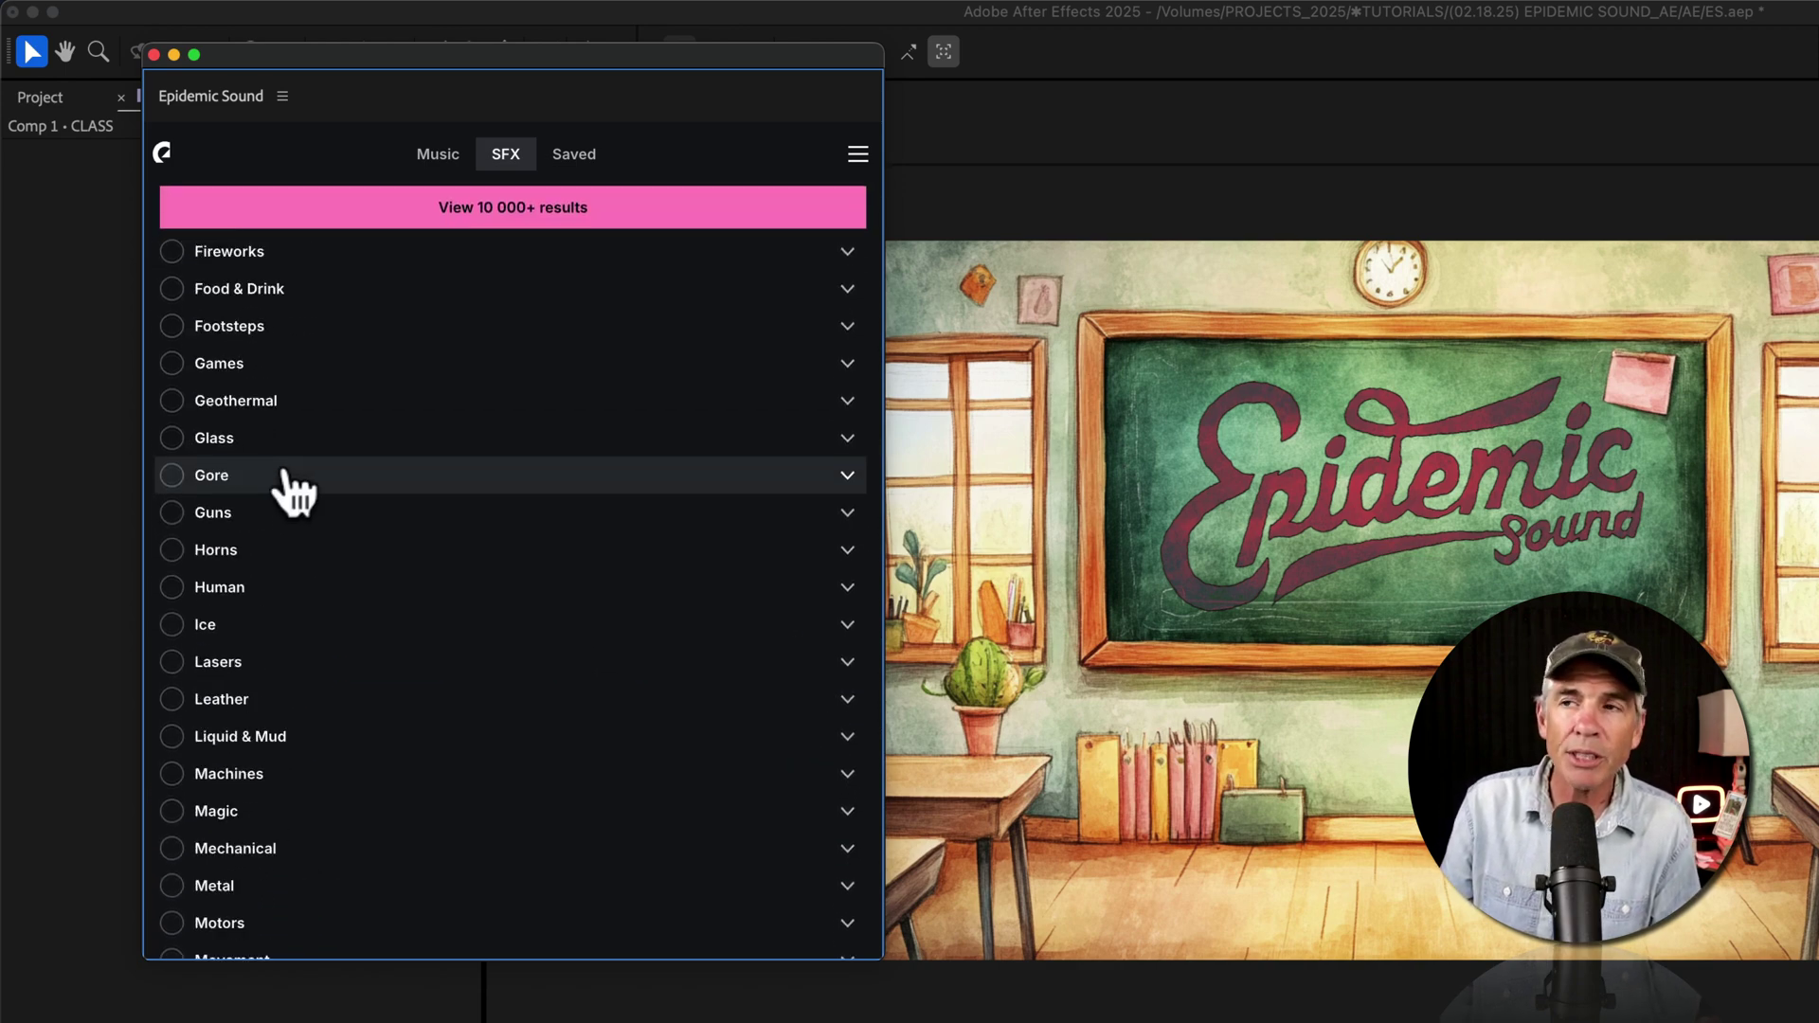
pyautogui.click(435, 156)
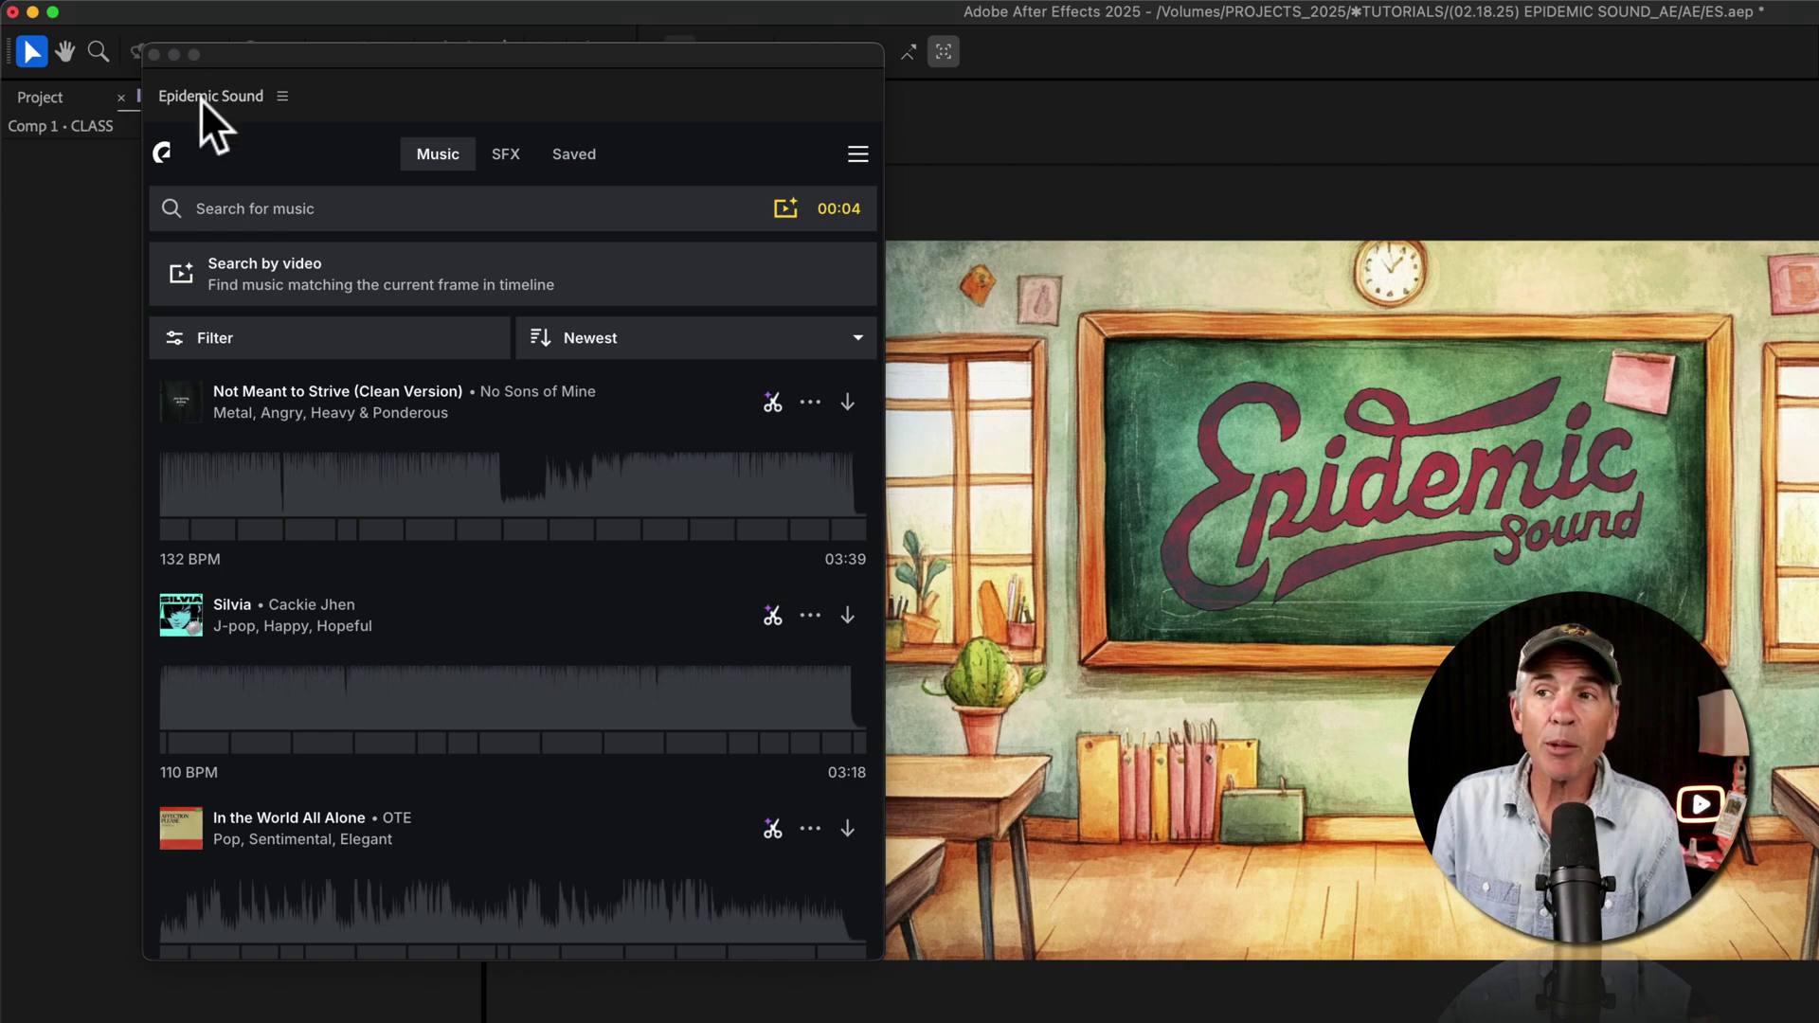
pyautogui.moveTo(200, 98); pyautogui.dragTo(519, 382)
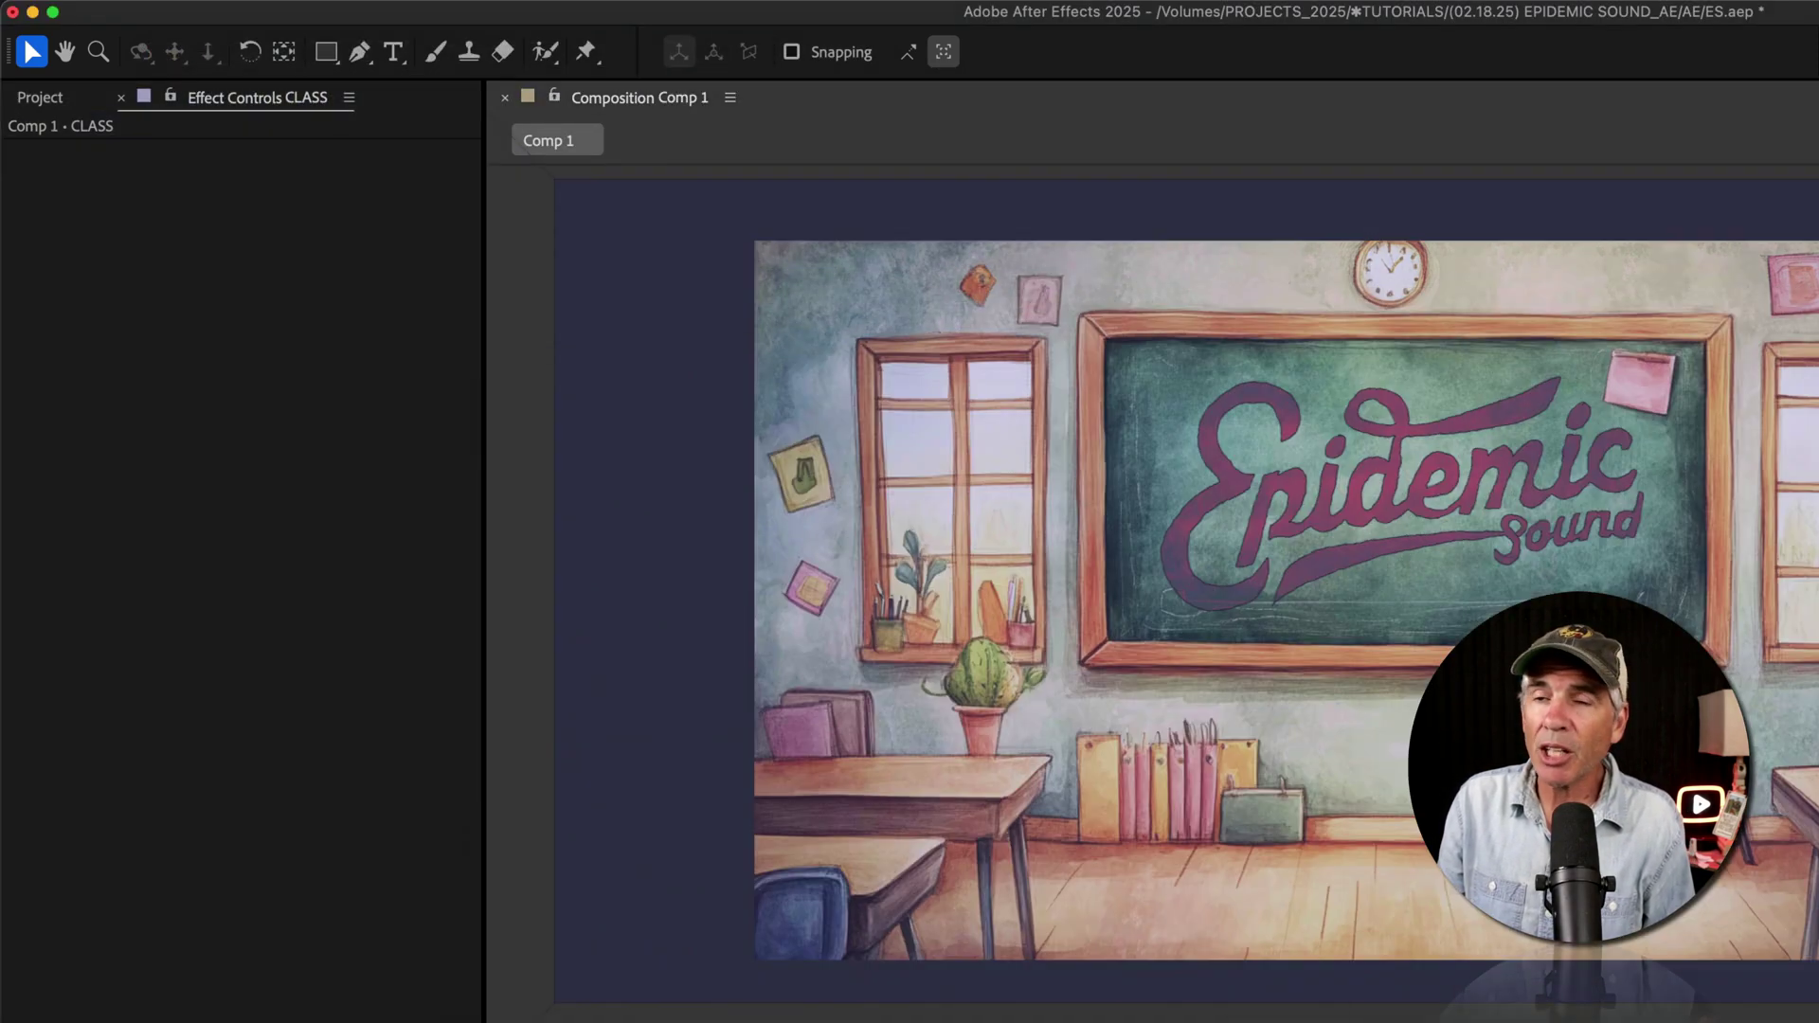
pyautogui.moveTo(982, 964); pyautogui.dragTo(230, 99)
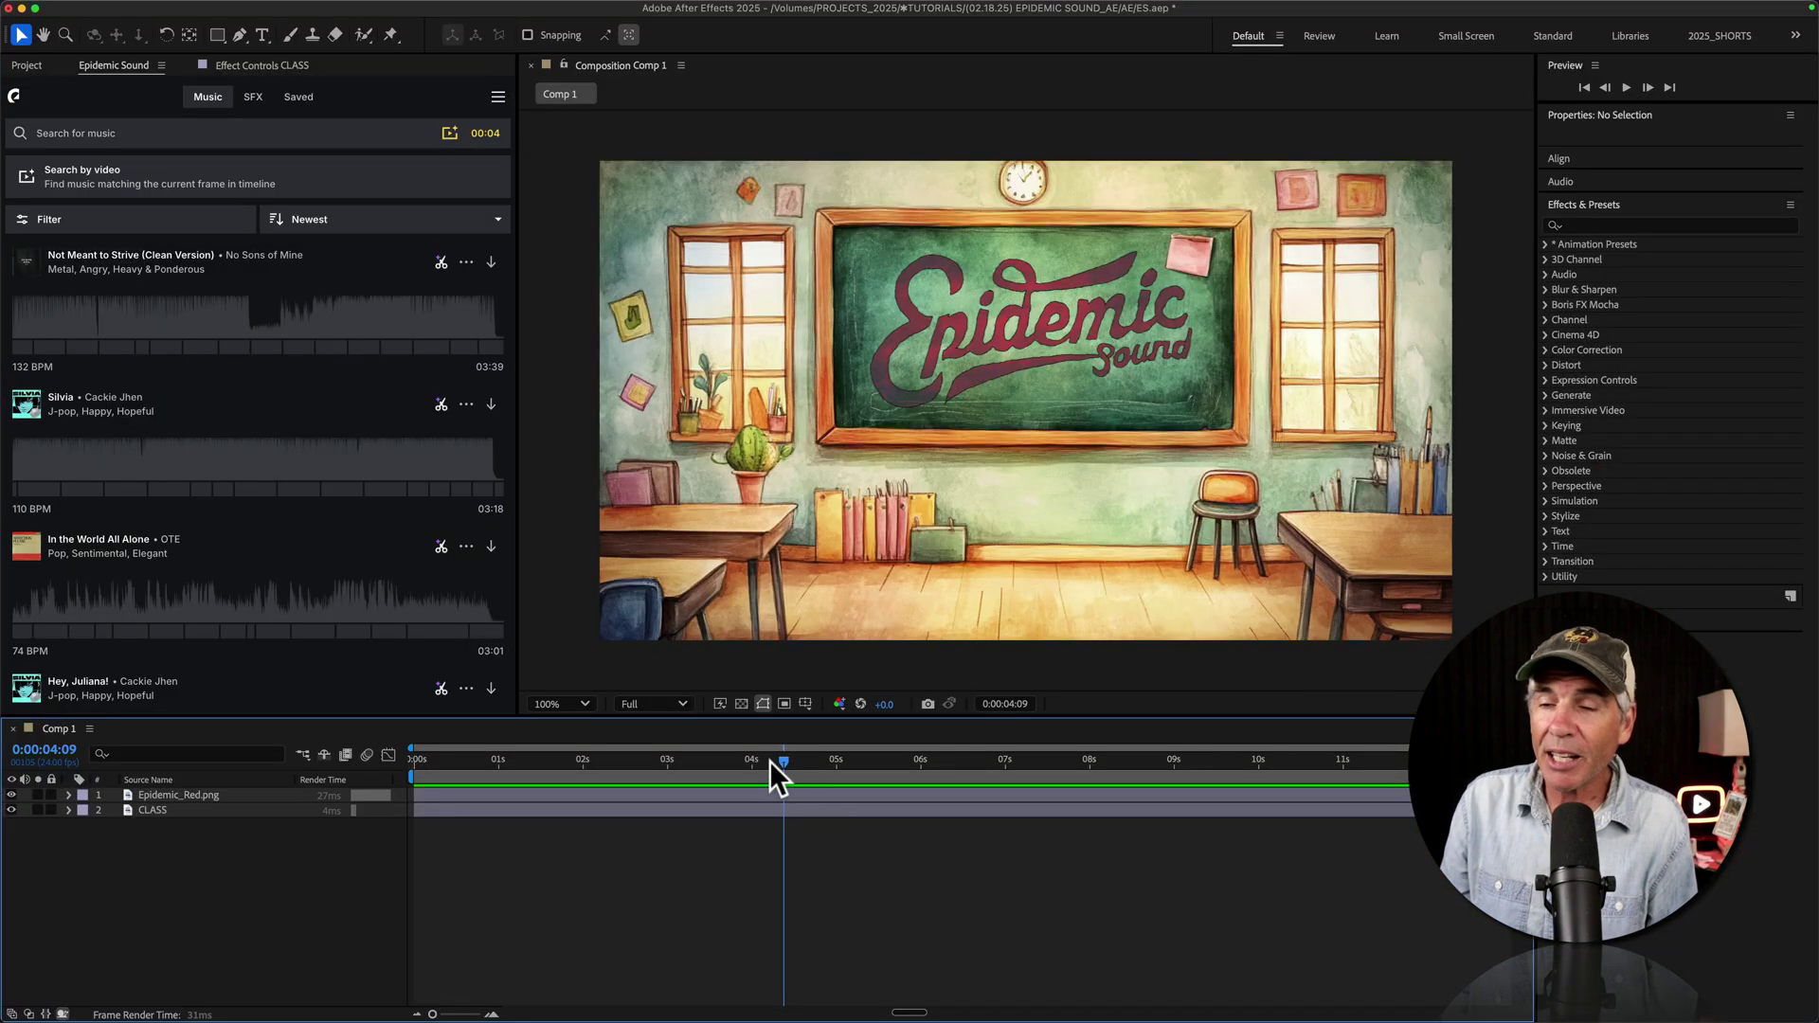
# Play the comp from the start, search music by video frame, and preview Up in the Clouds
pyautogui.moveTo(781, 764)
pyautogui.mouseDown()
pyautogui.moveTo(410, 757)
pyautogui.moveTo(915, 768)
pyautogui.mouseUp()
pyautogui.press('space')
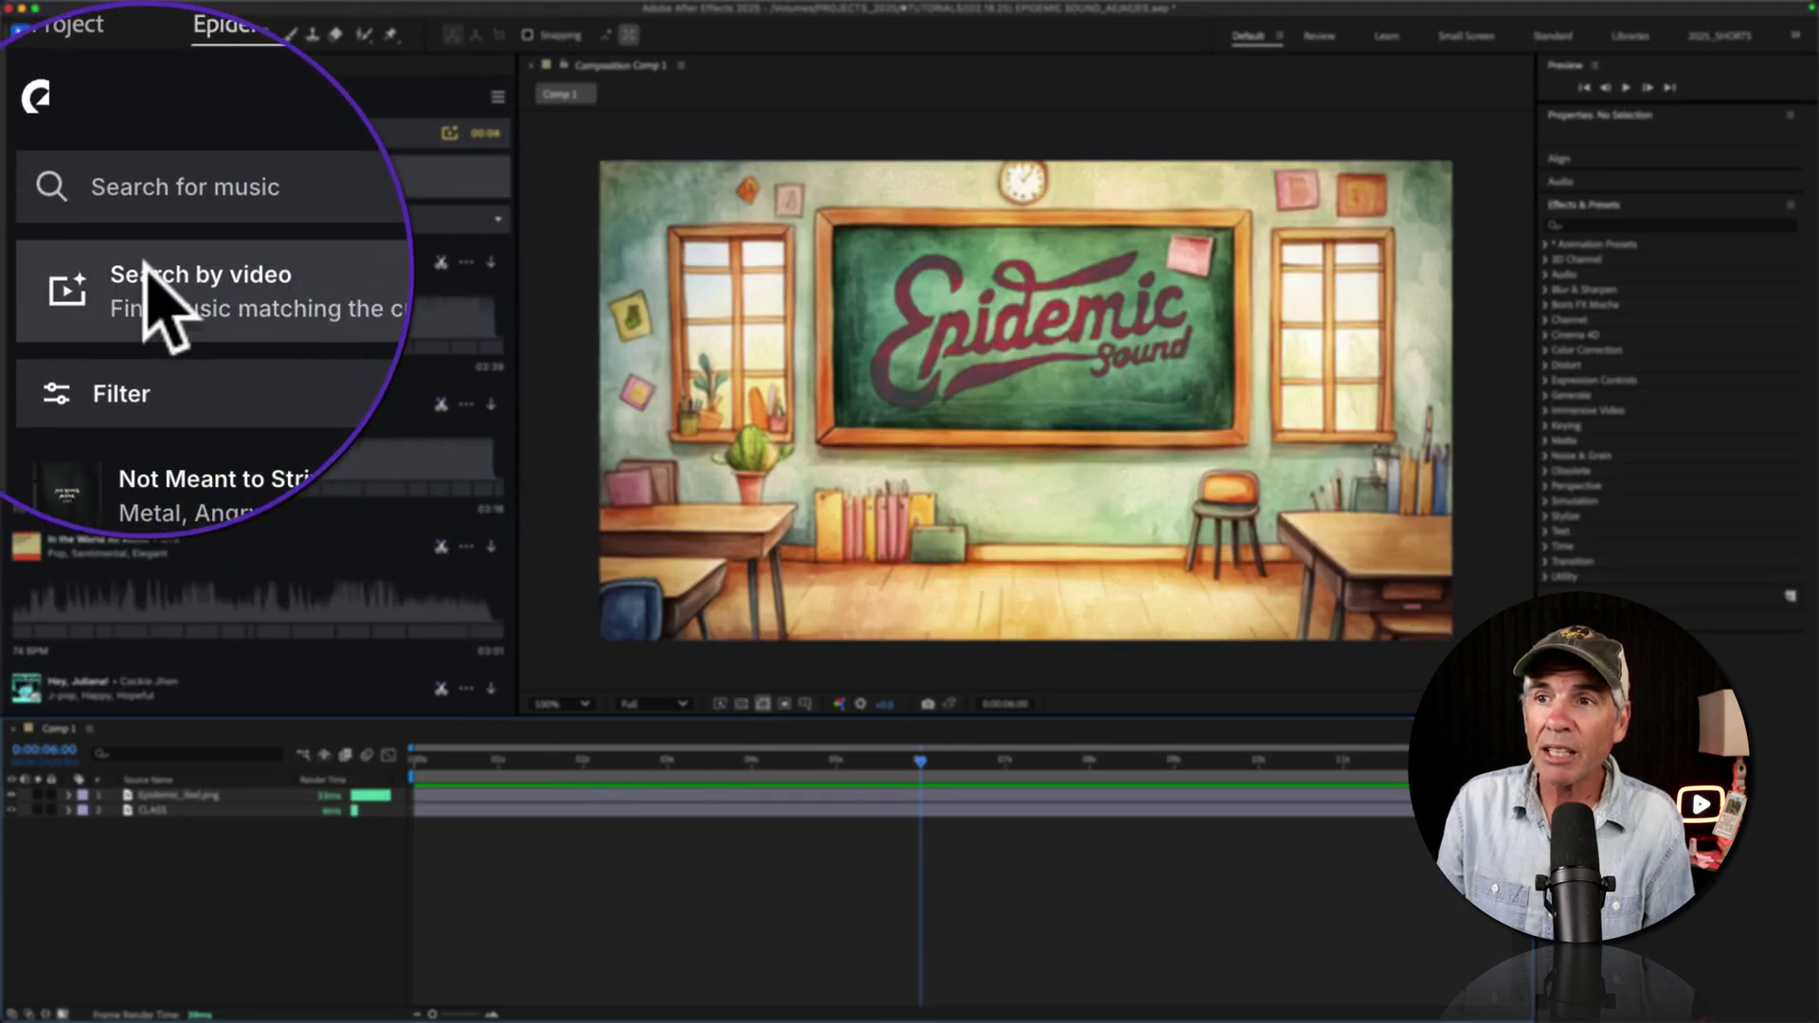
pyautogui.click(200, 267)
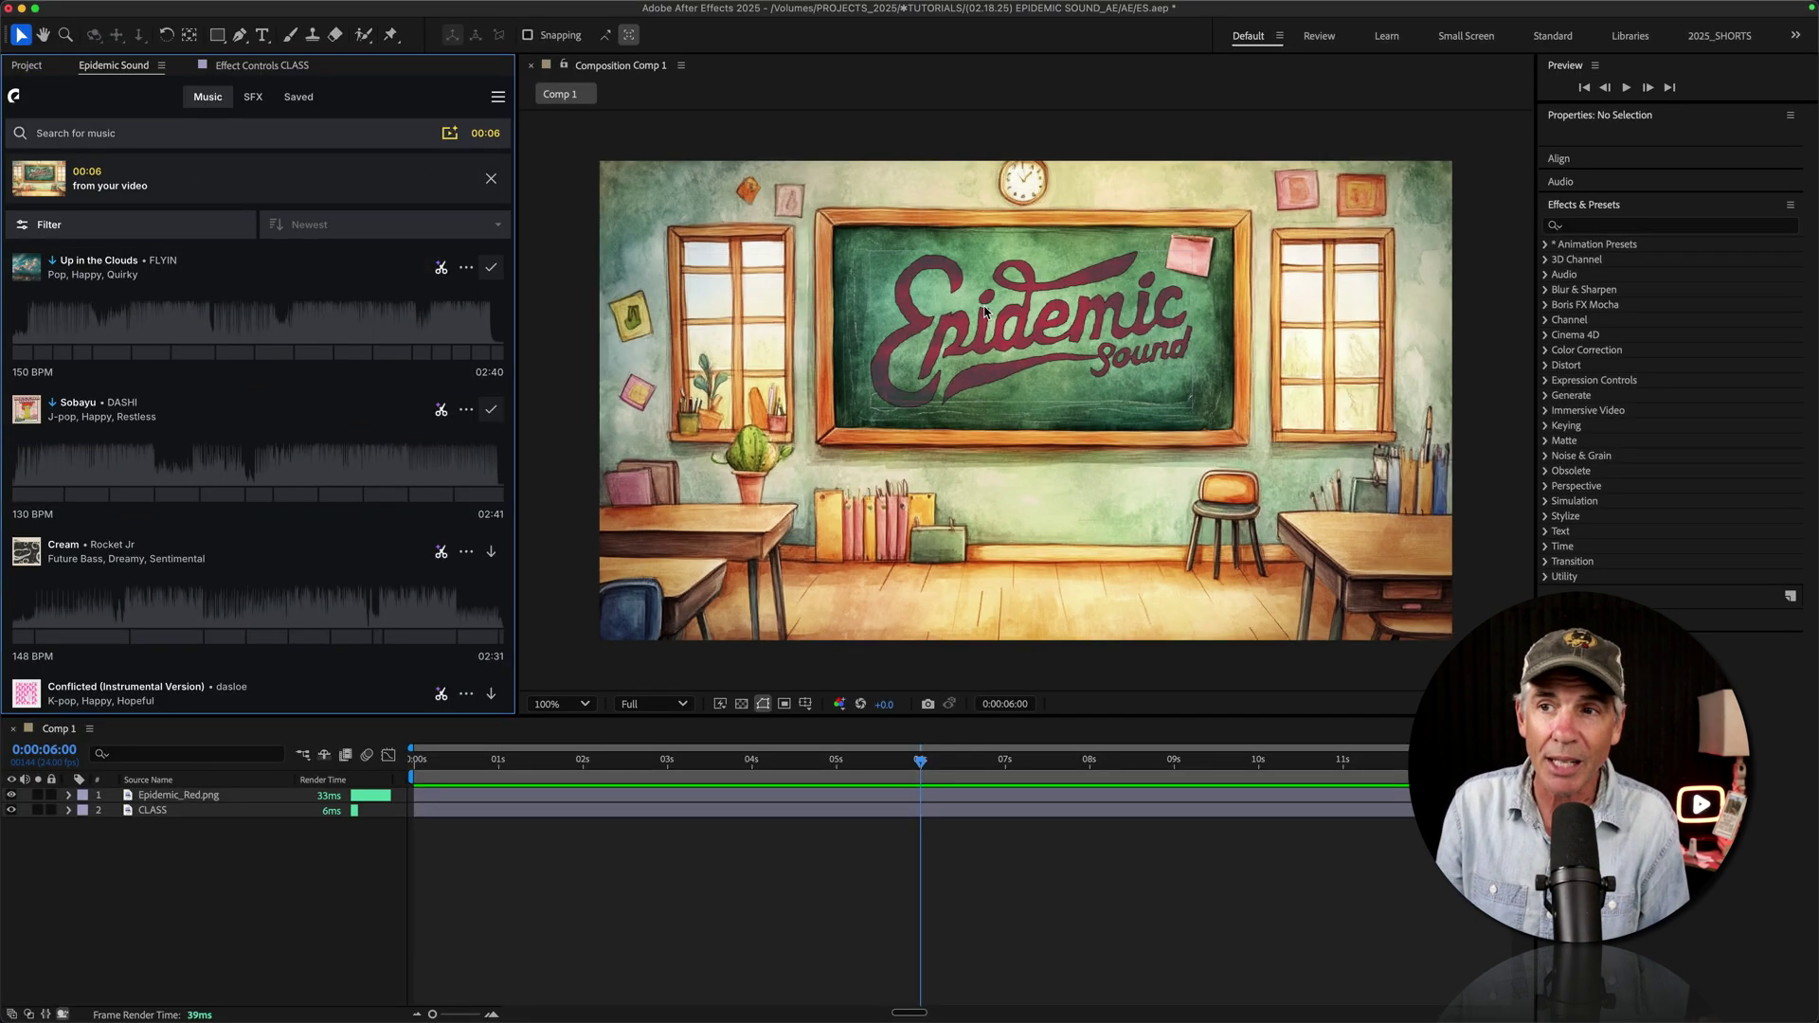
pyautogui.click(26, 266)
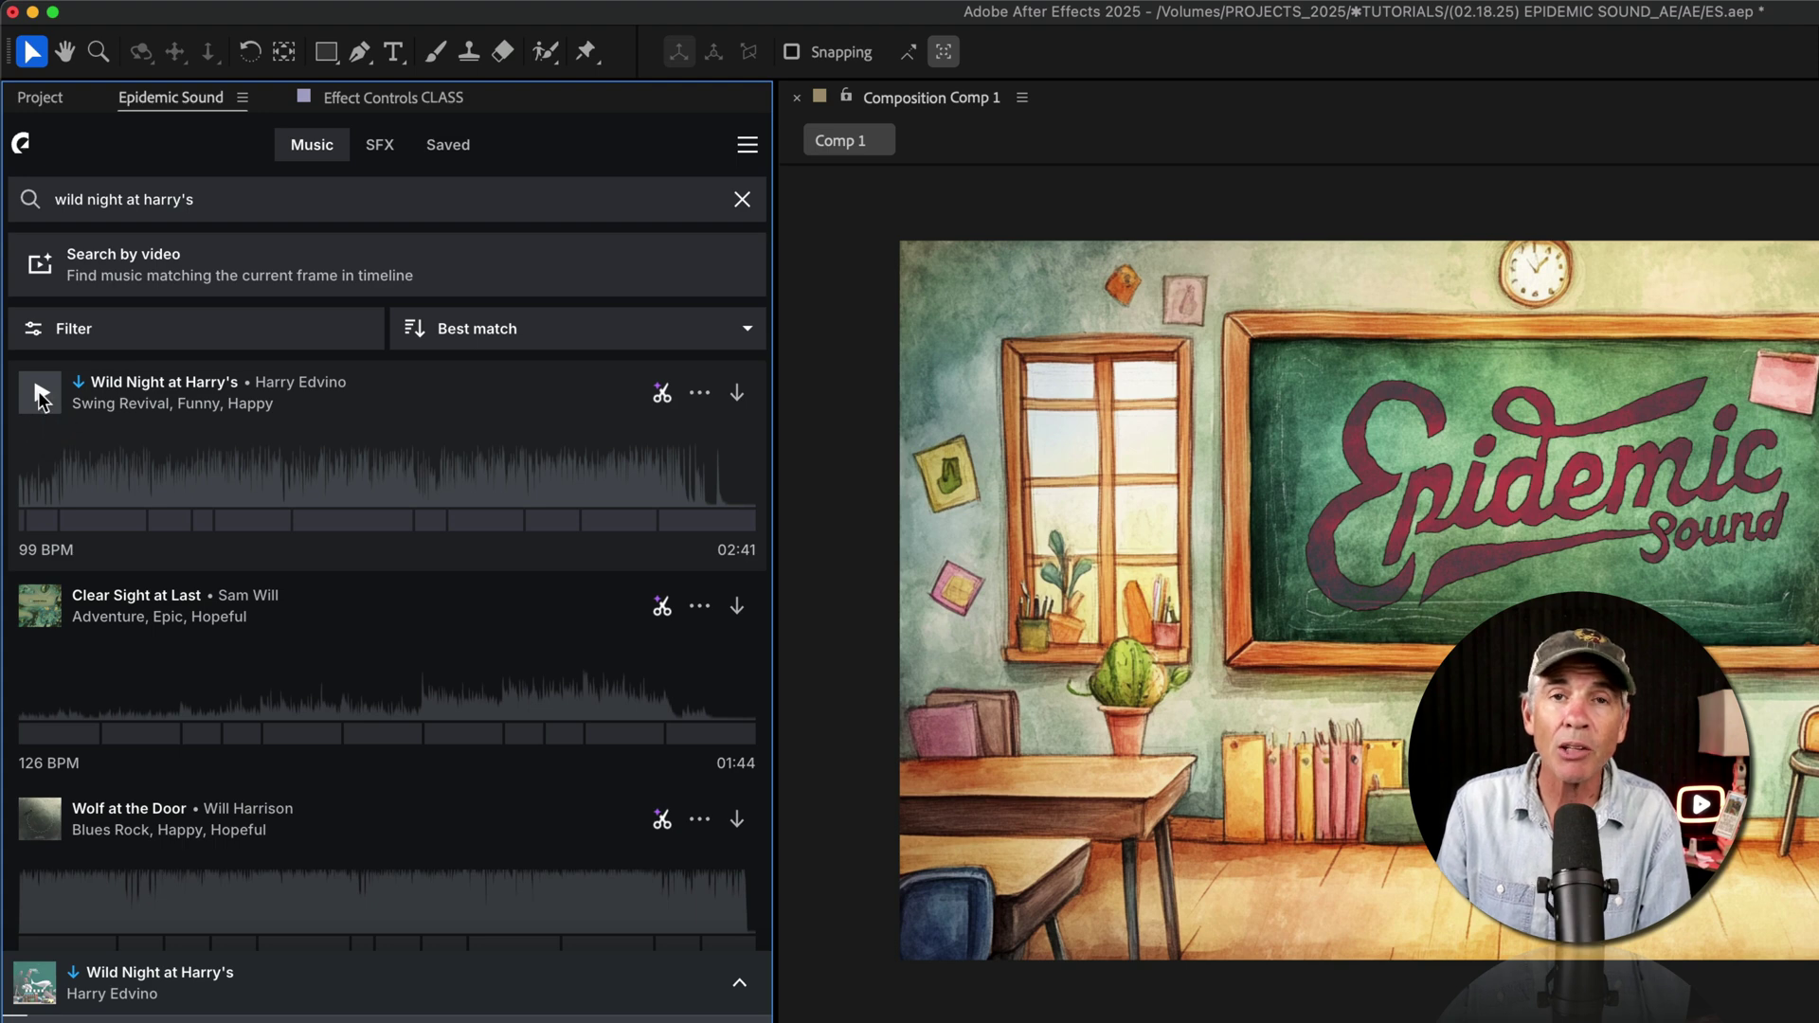
# Play and pause Wild Night at Harry's, then open its Create versions and more-actions menus
pyautogui.click(39, 391)
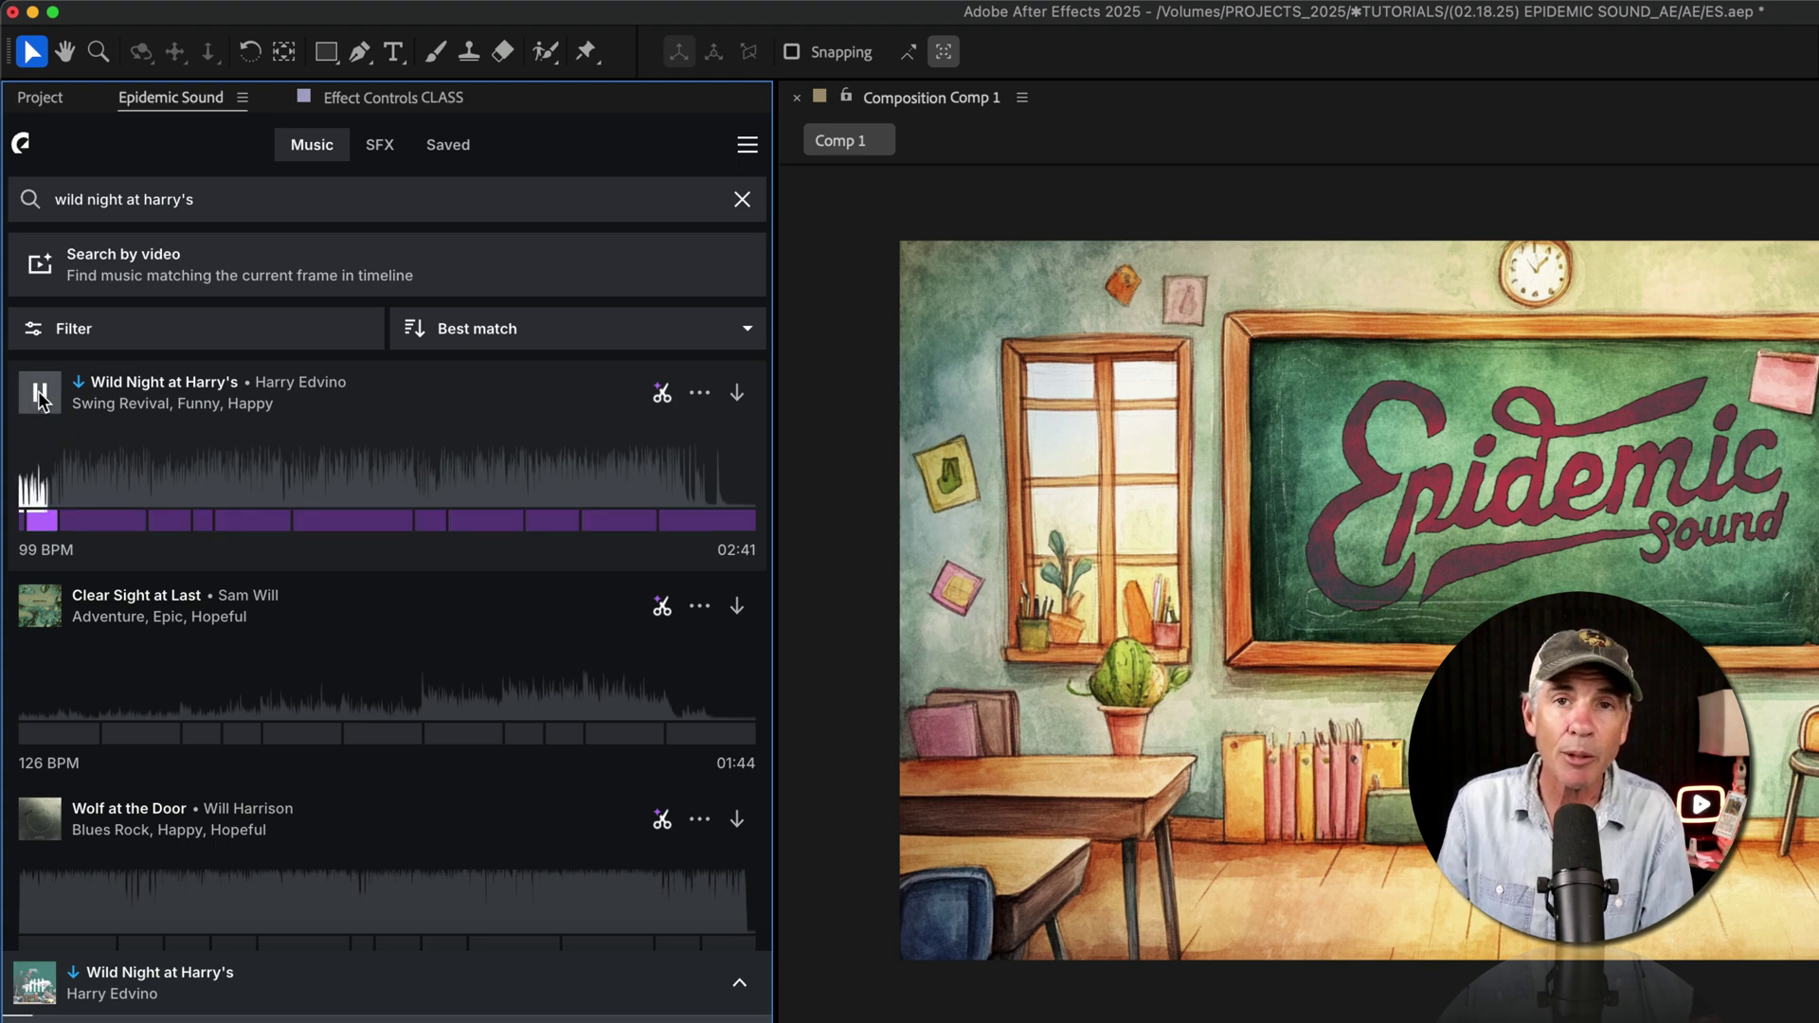
pyautogui.click(39, 392)
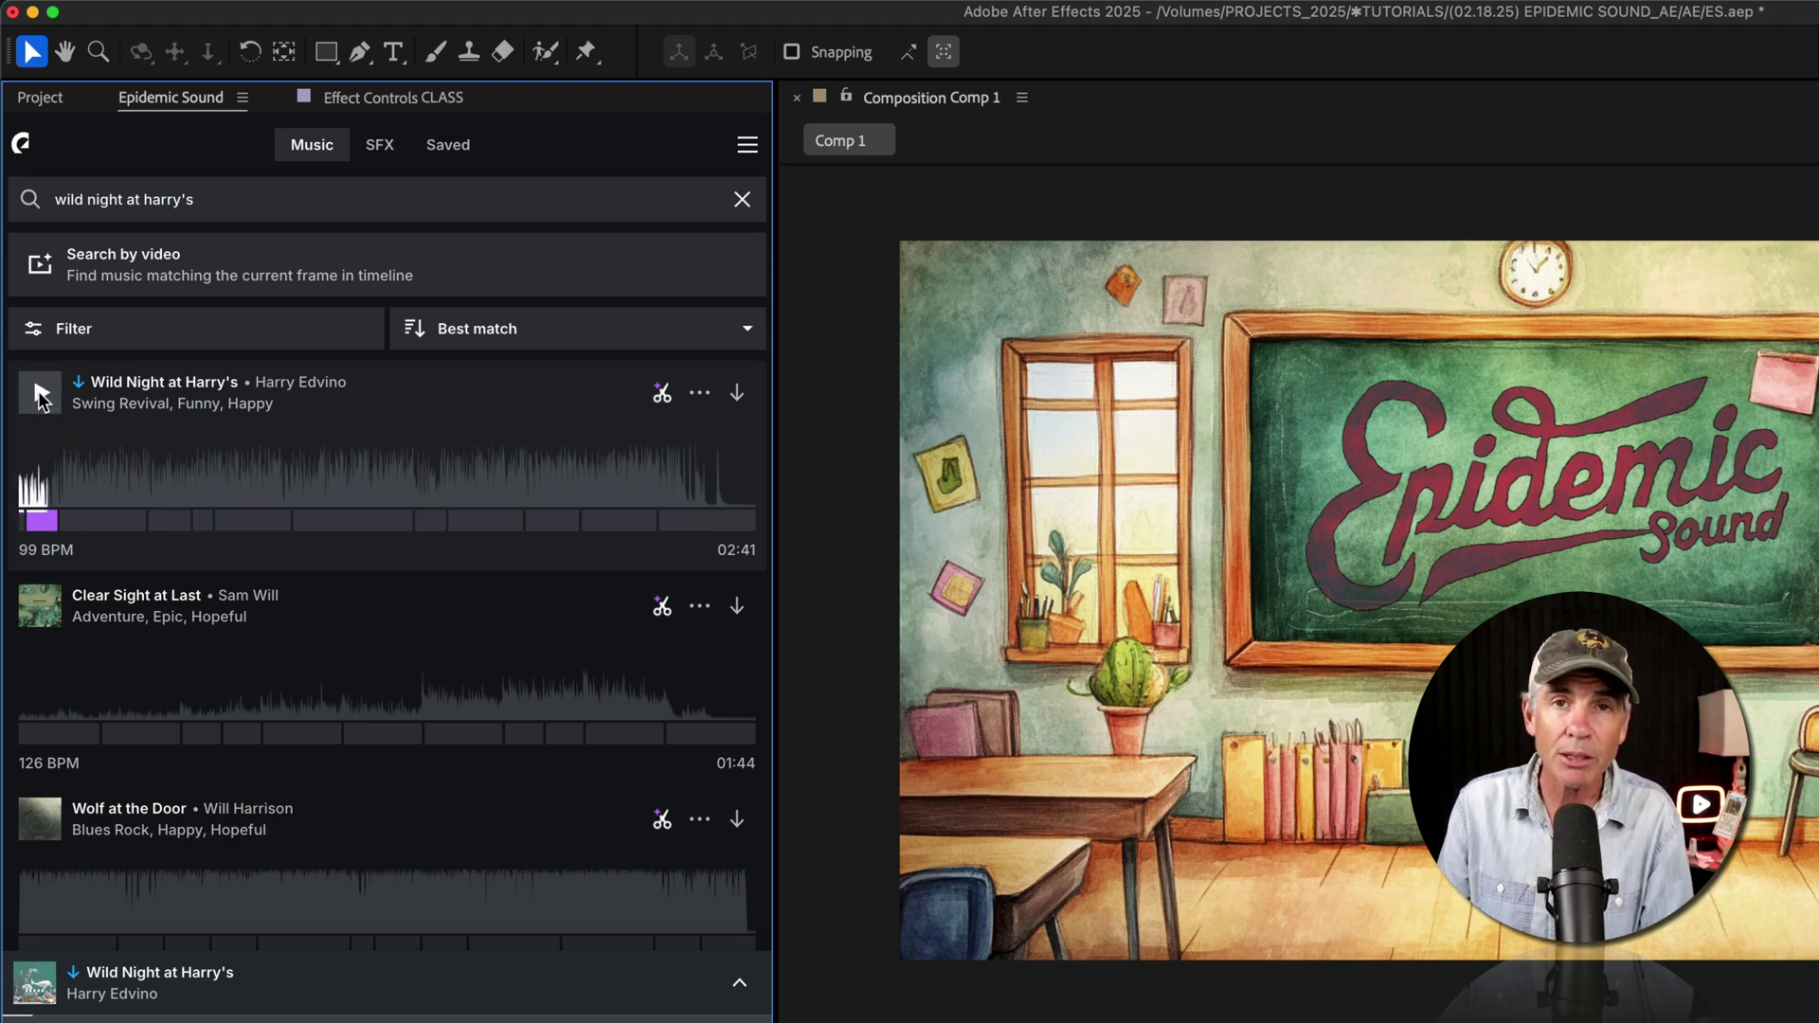
pyautogui.click(666, 394)
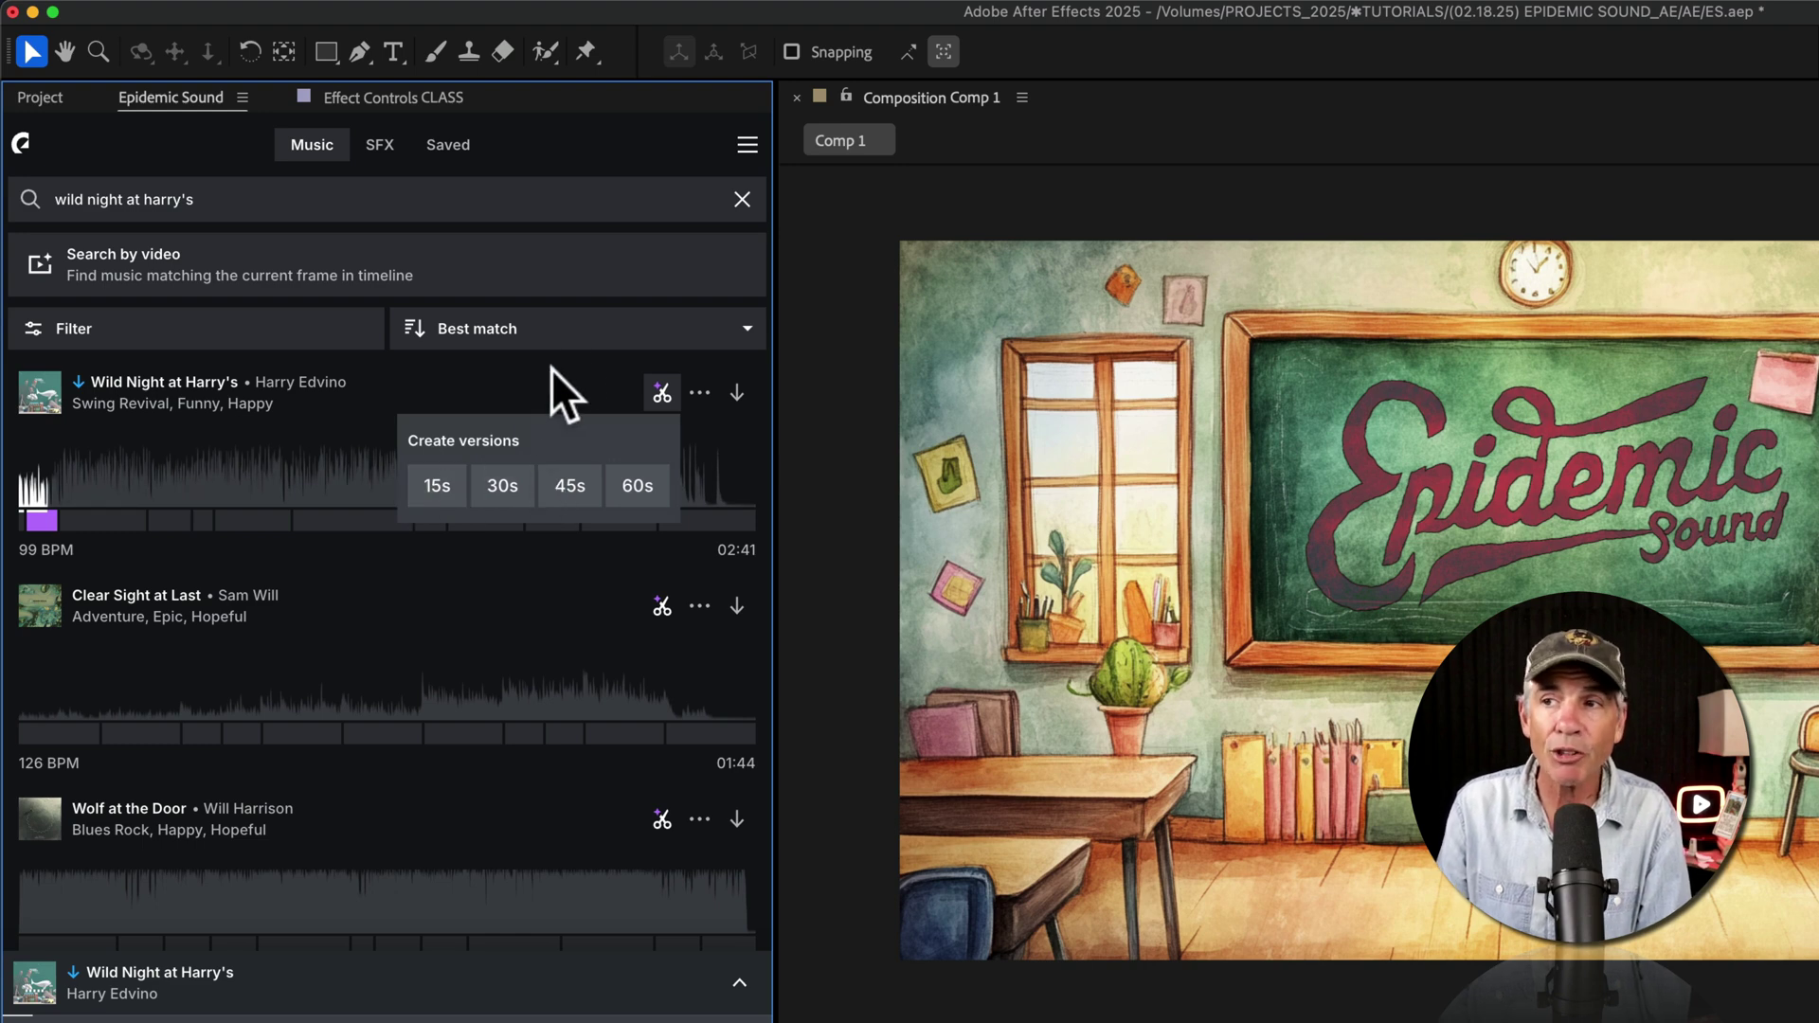
pyautogui.click(700, 391)
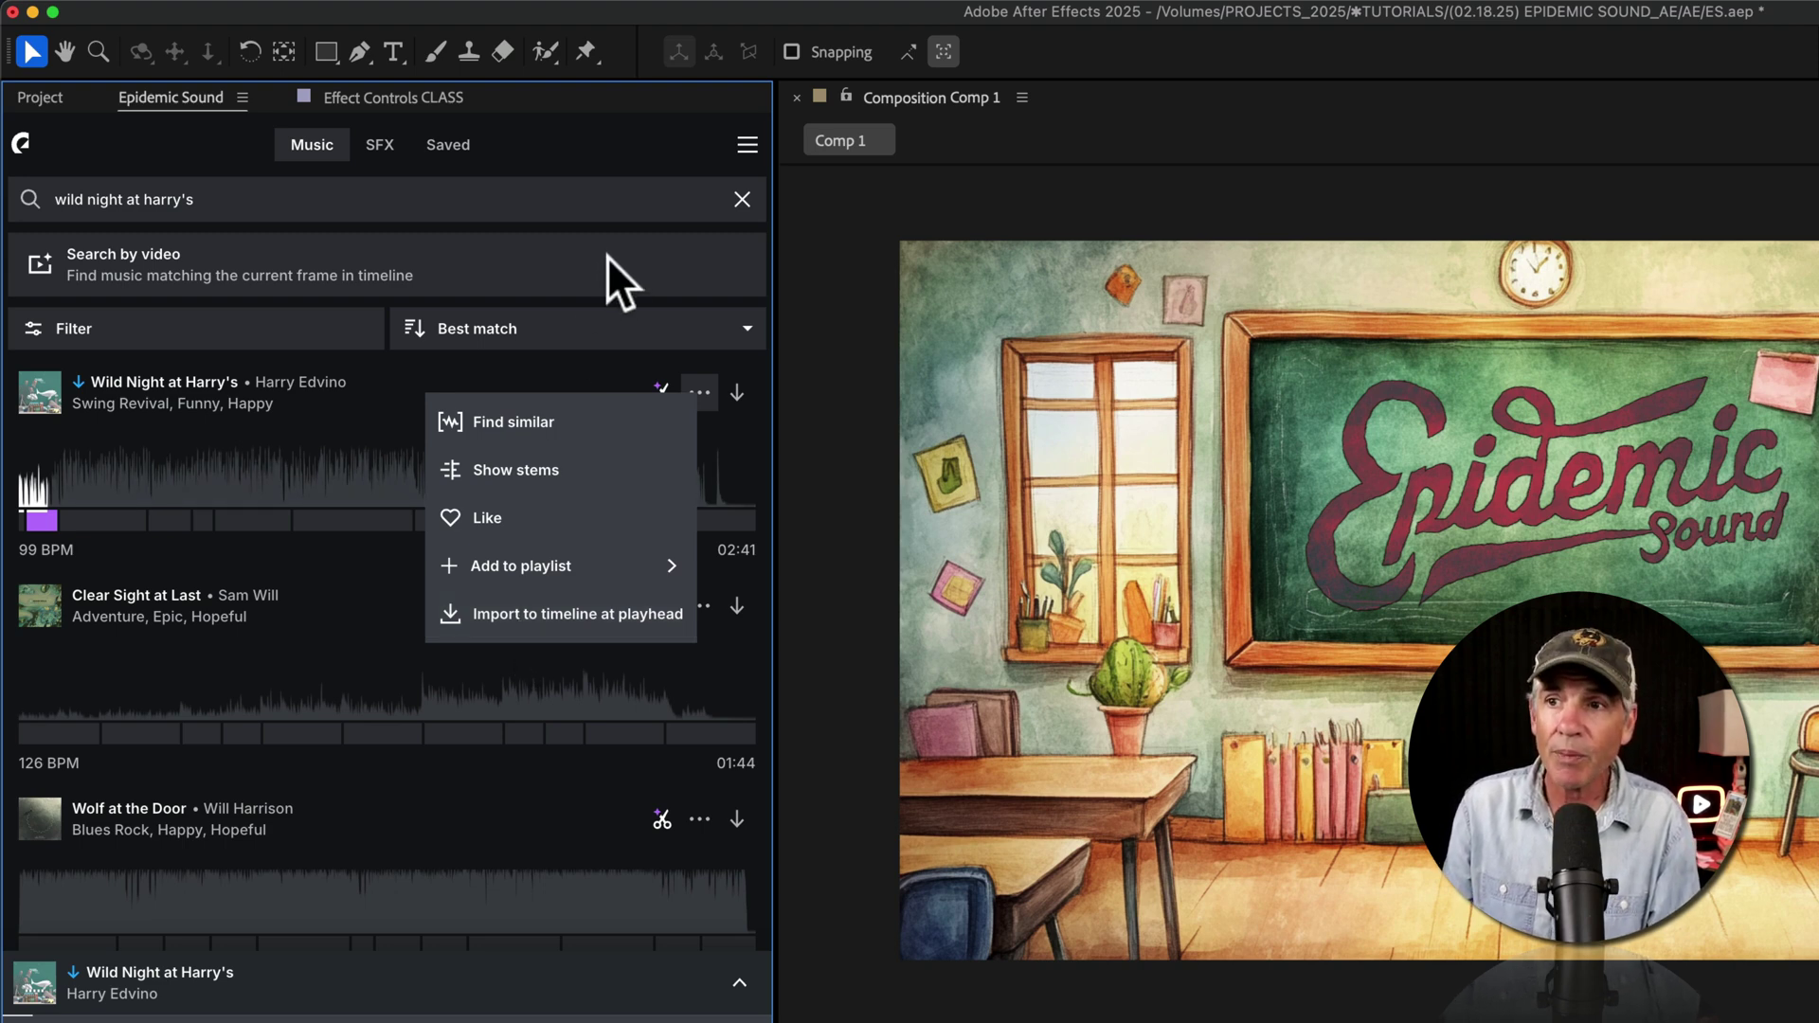
pyautogui.click(163, 383)
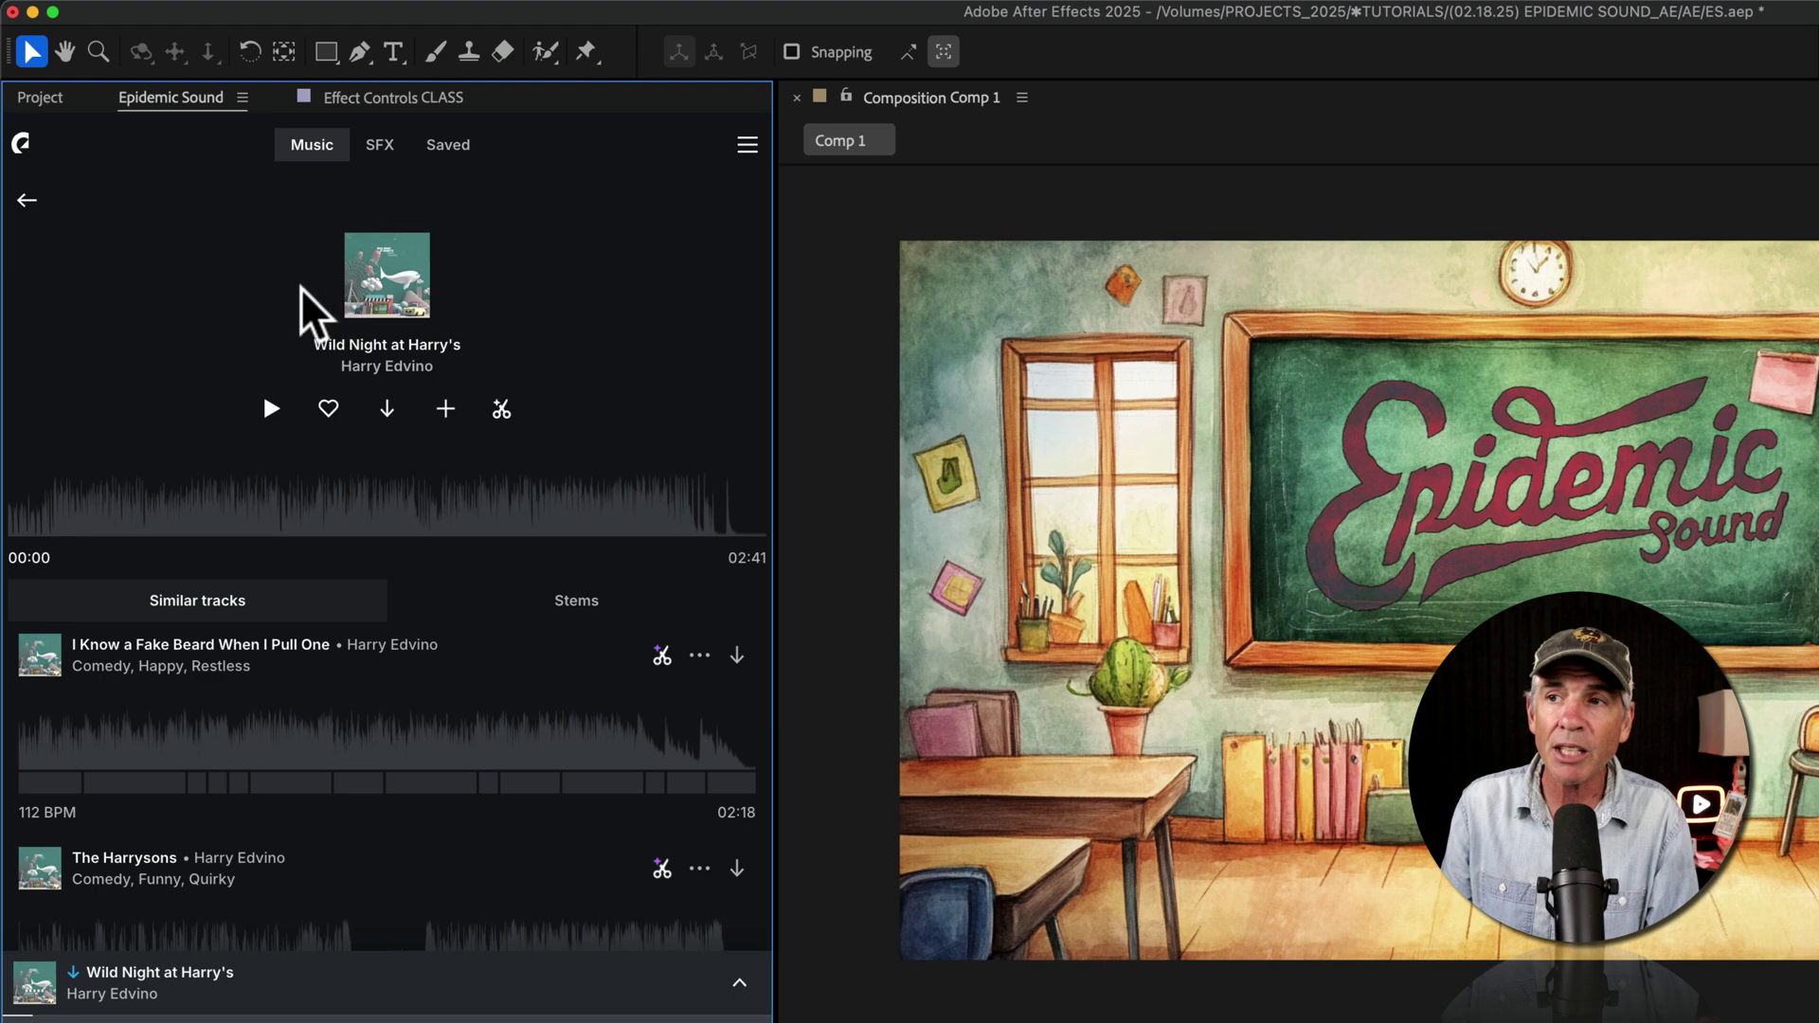
pyautogui.moveTo(171, 697)
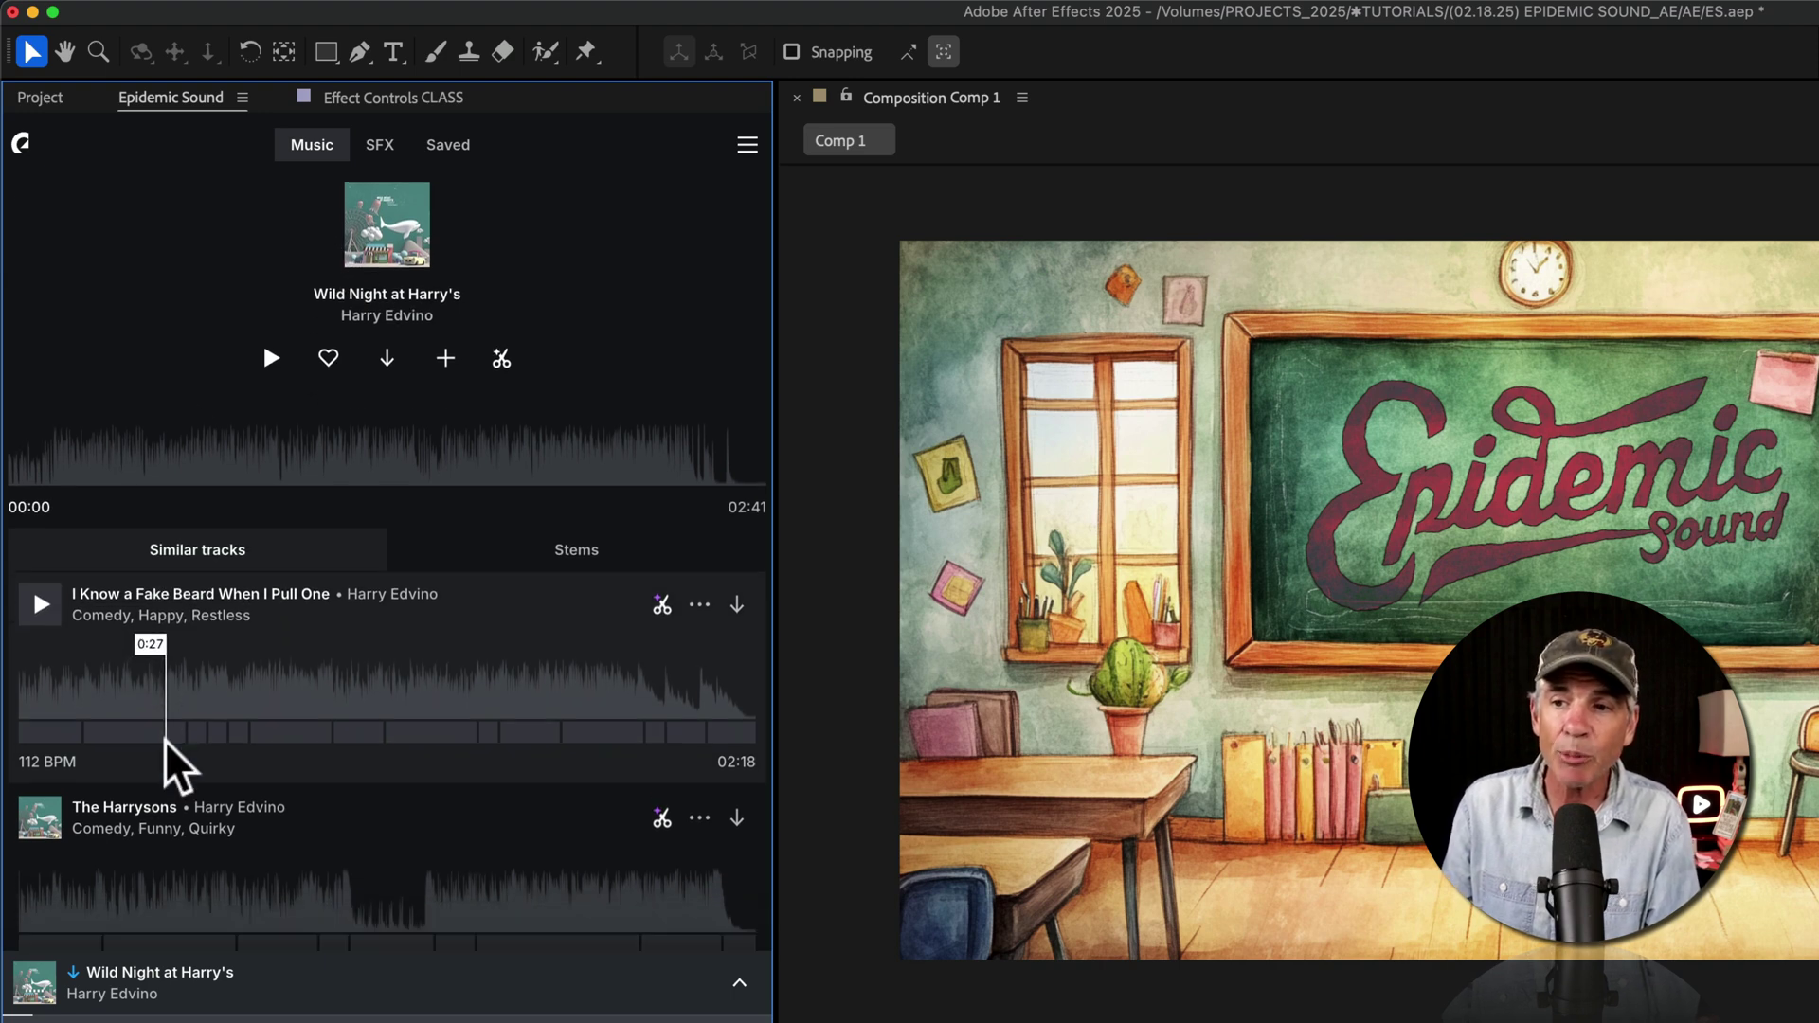
pyautogui.click(577, 603)
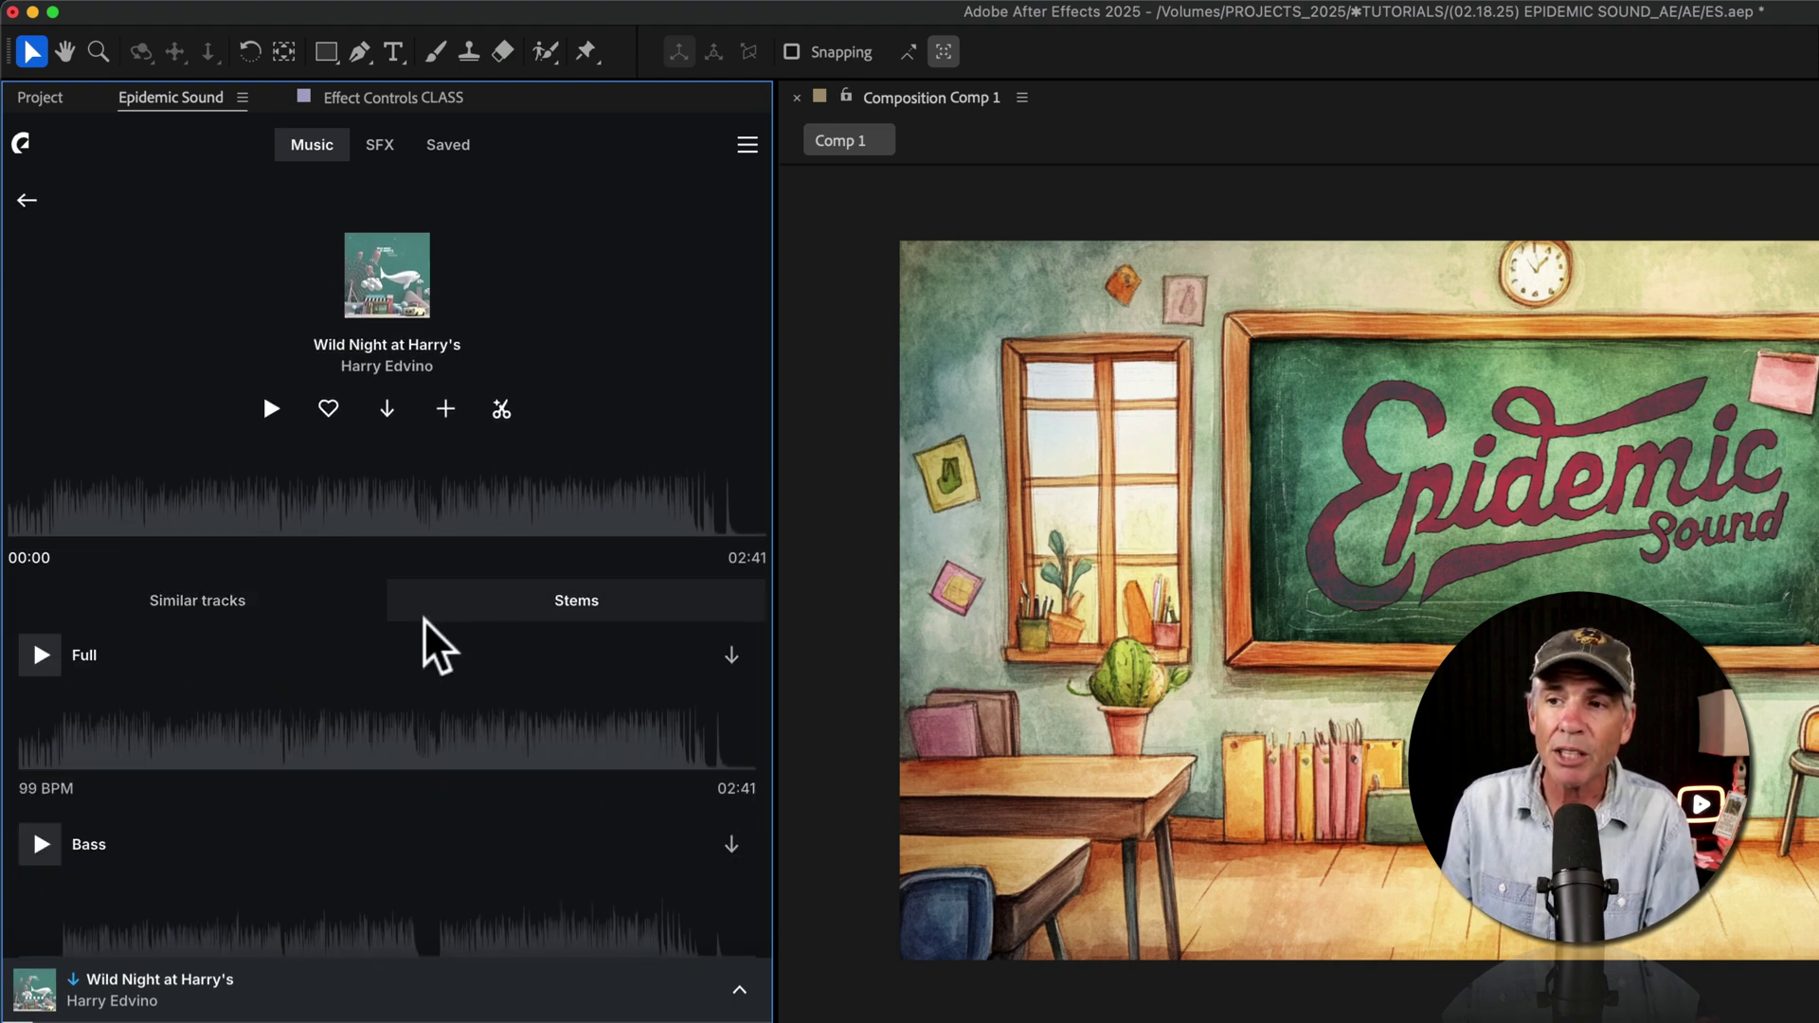
pyautogui.click(262, 588)
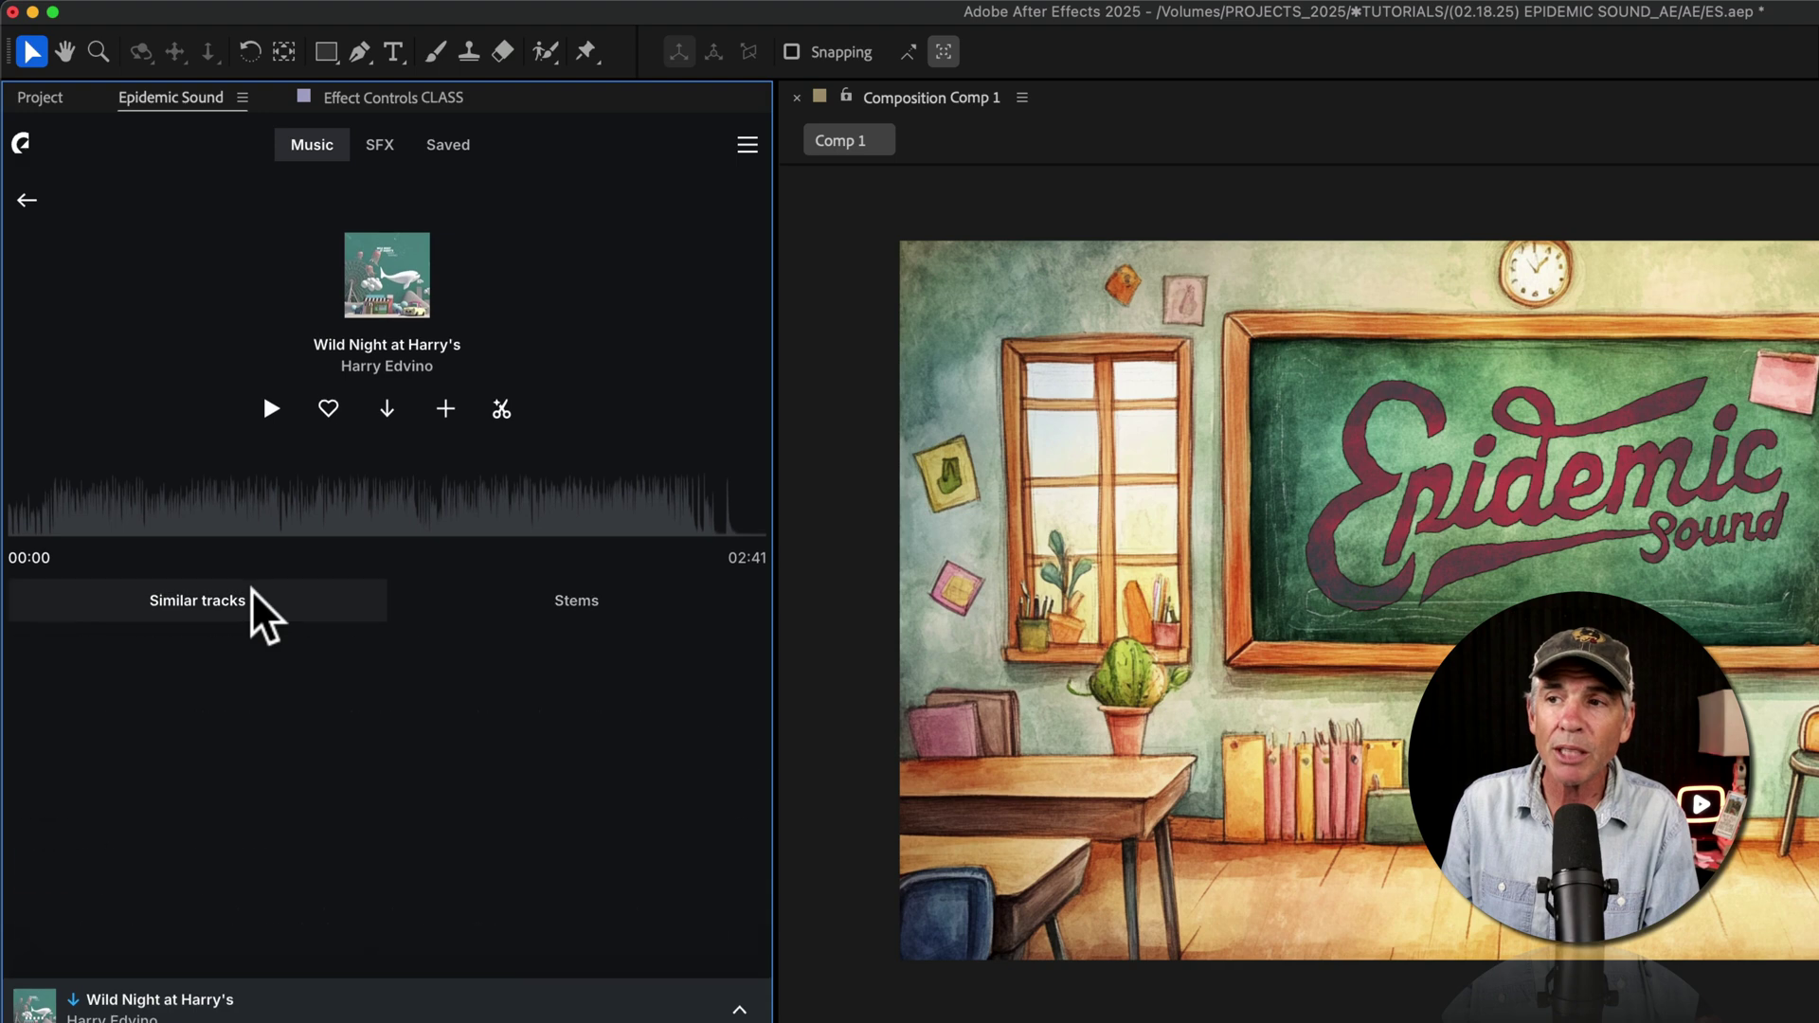
pyautogui.click(29, 198)
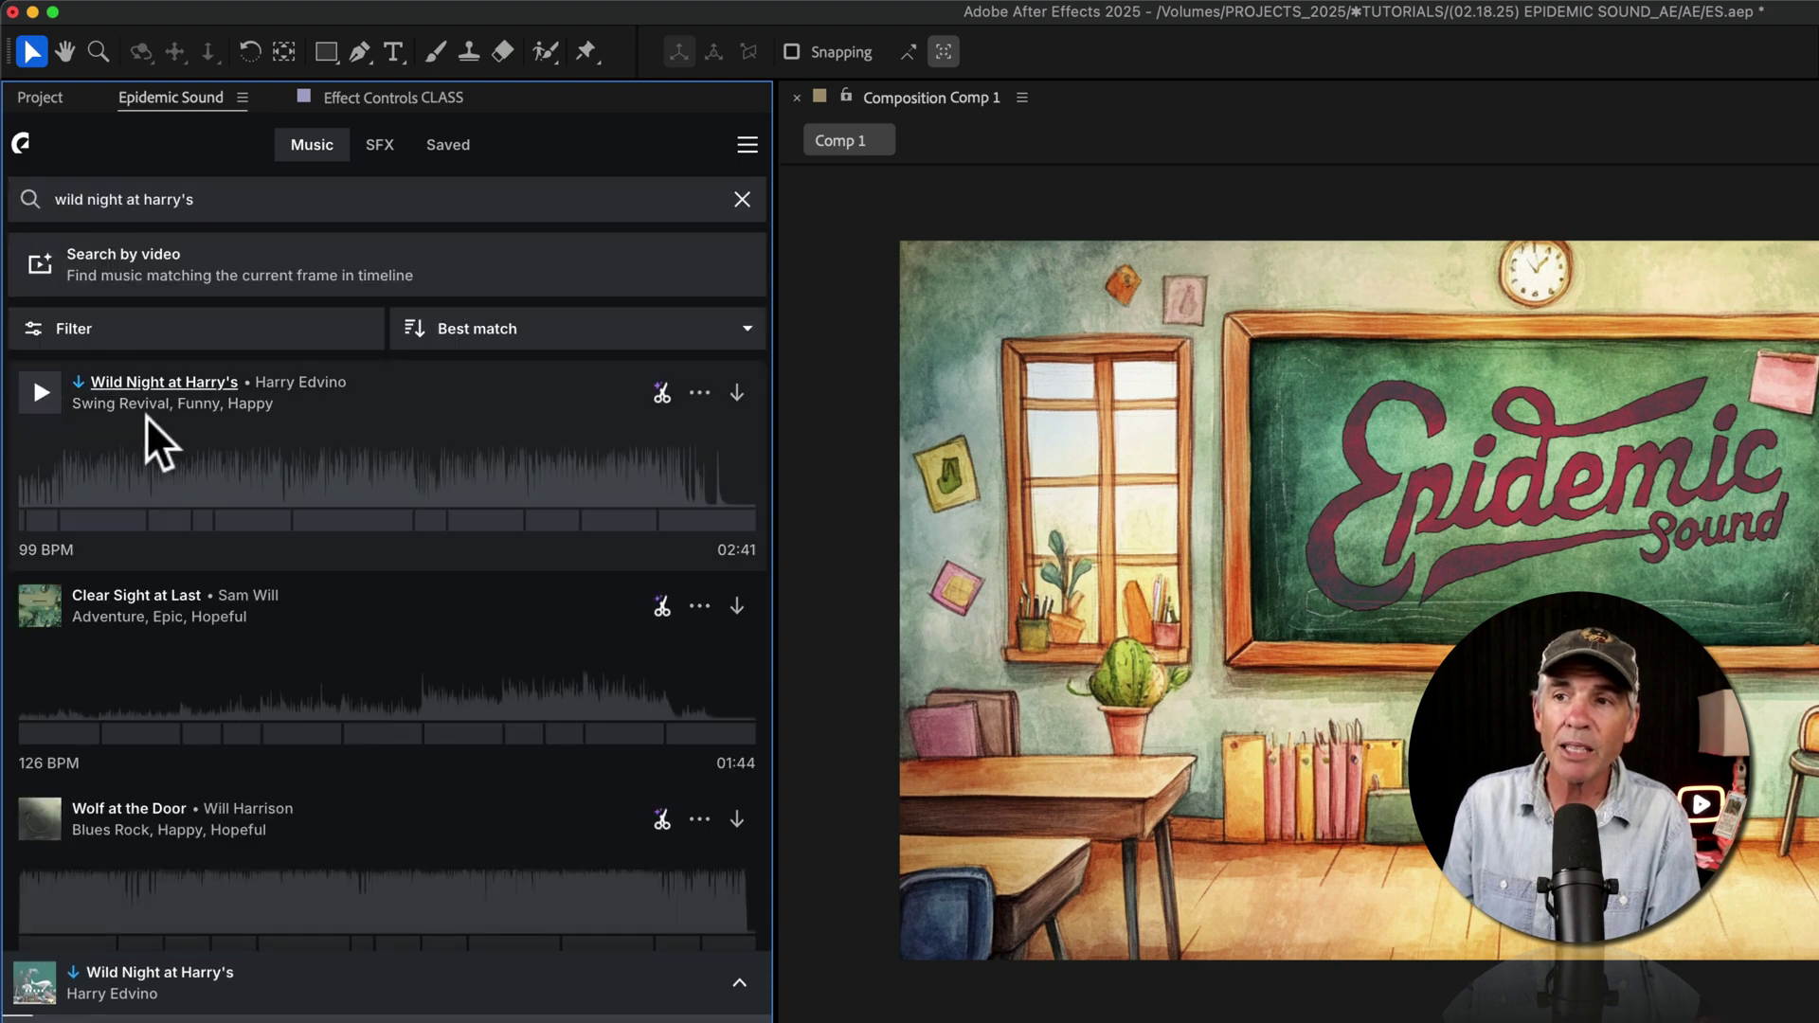
# Select a short waveform stretch of Wild Night at Harry's and import it at the playhead
pyautogui.moveTo(153, 467); pyautogui.dragTo(289, 472)
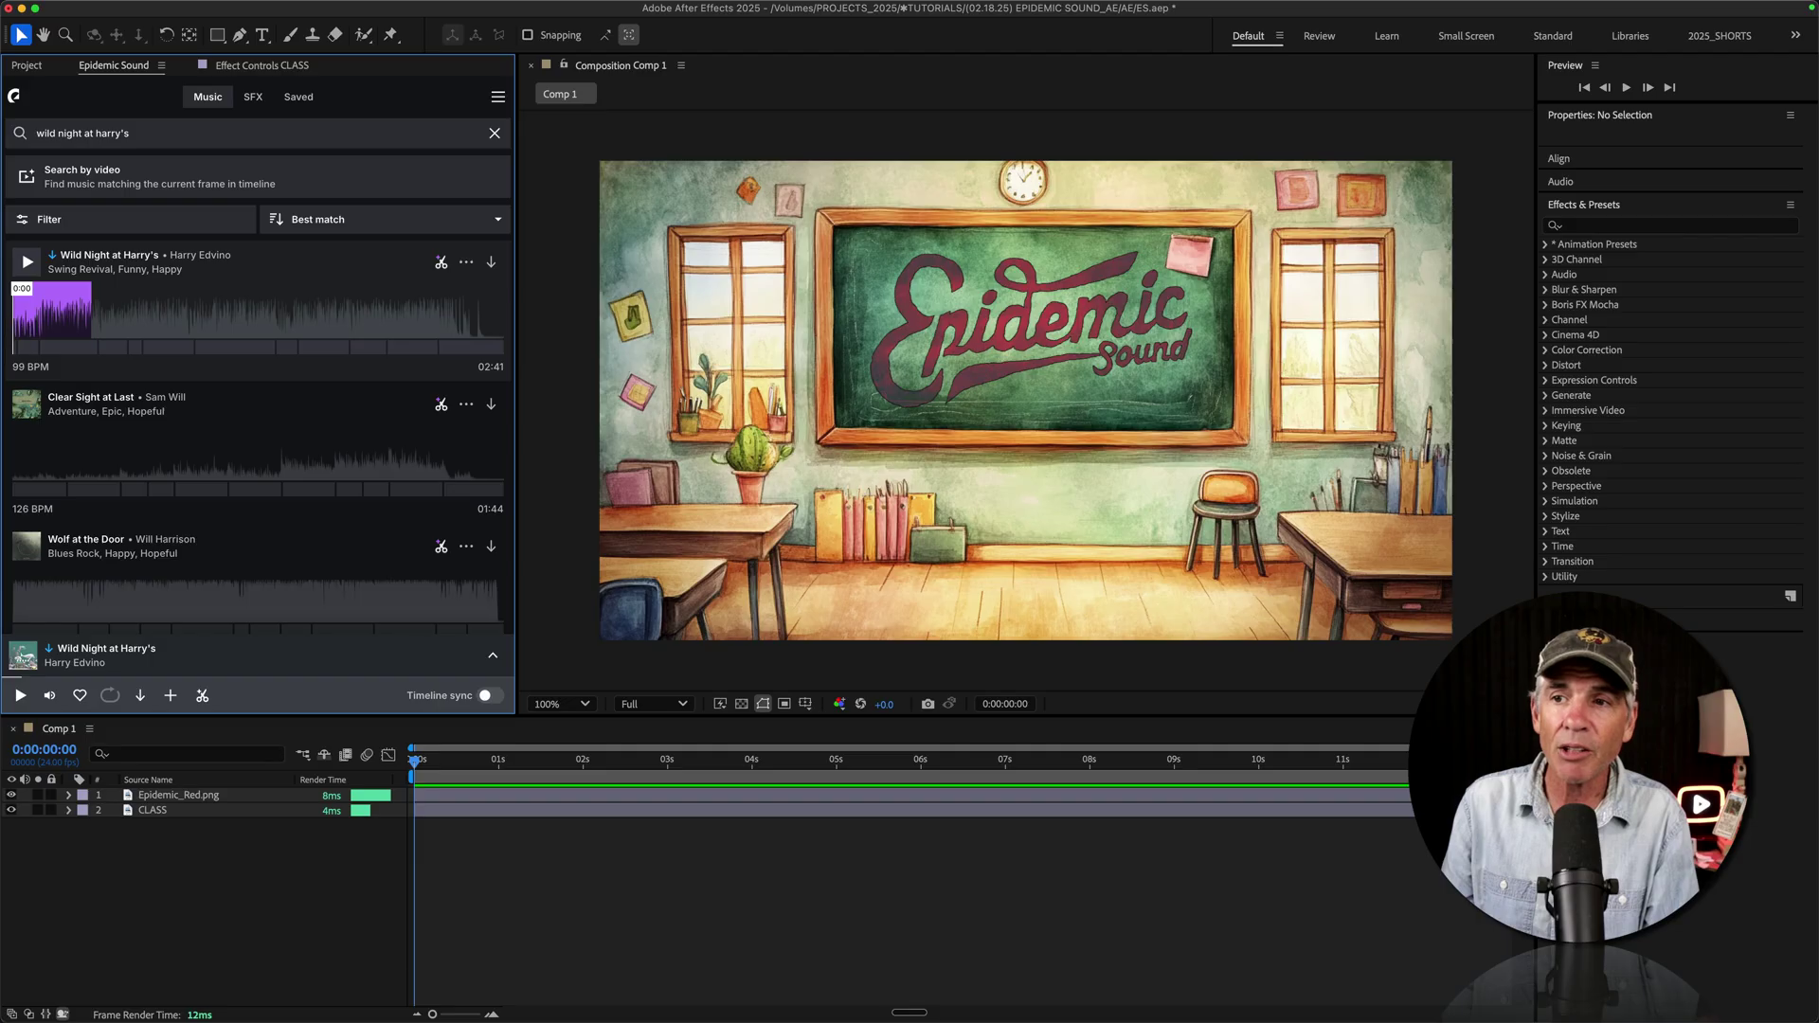
pyautogui.click(52, 312)
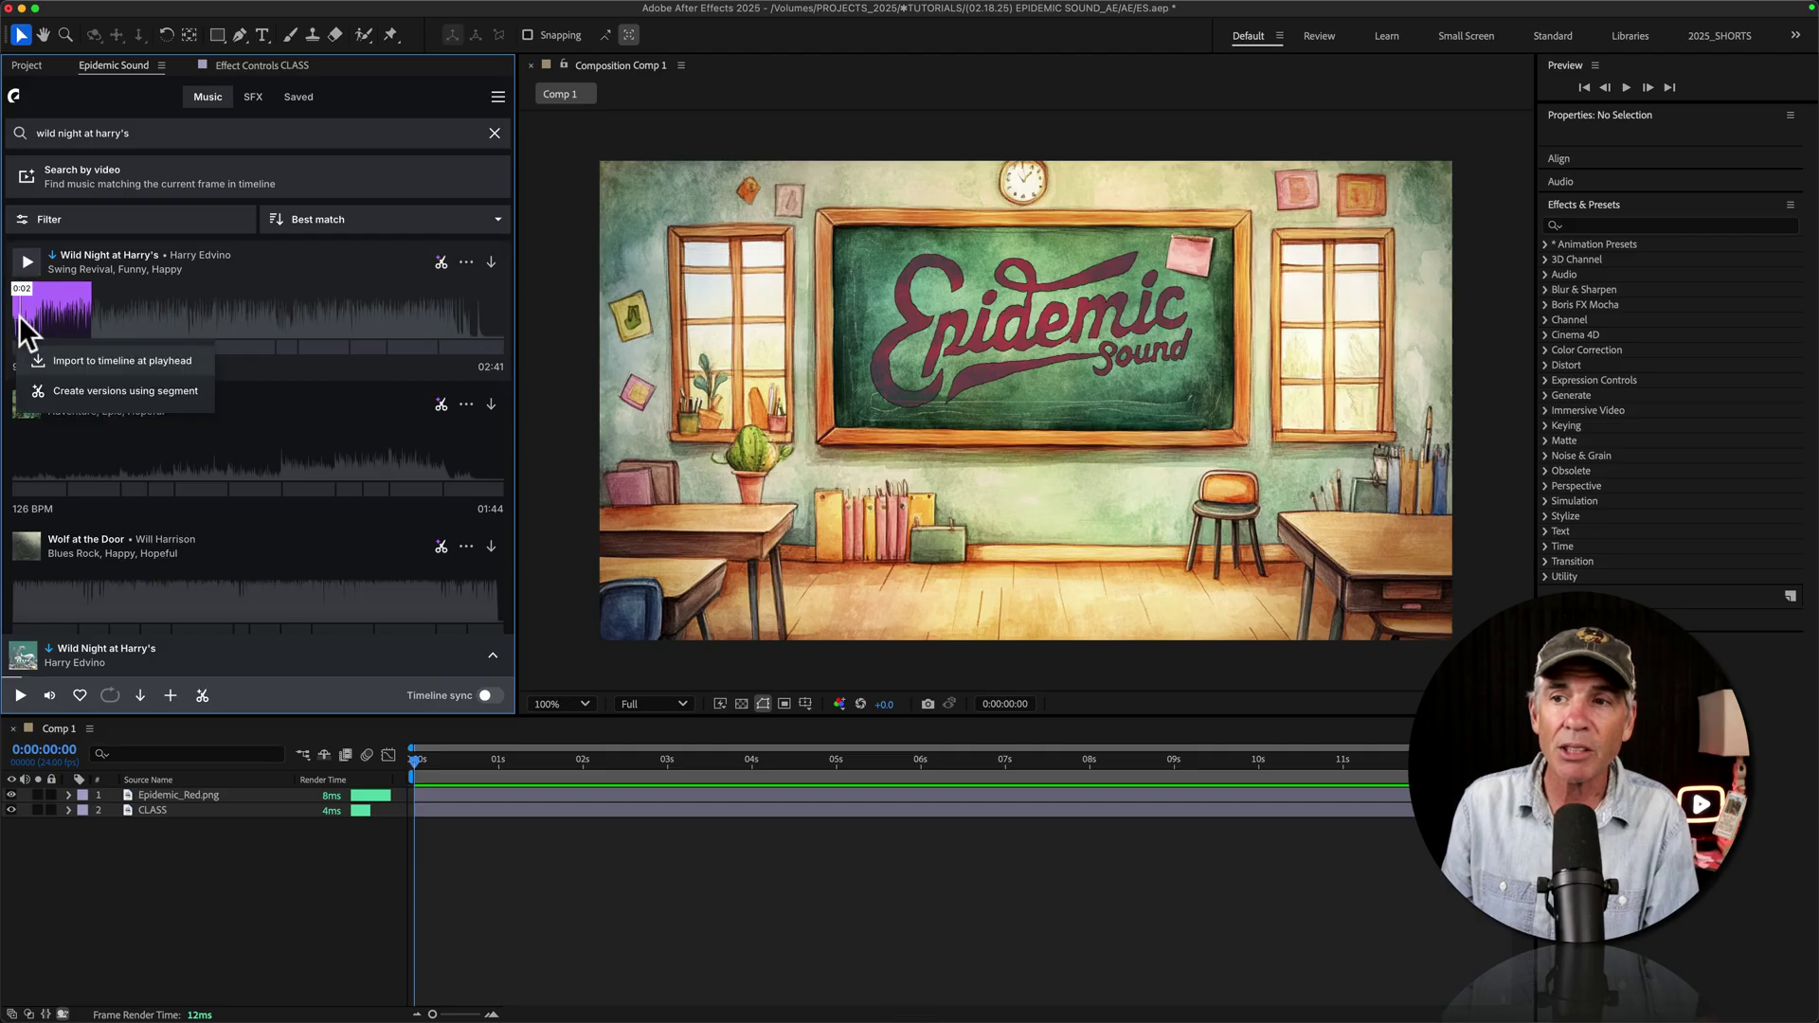
pyautogui.click(271, 539)
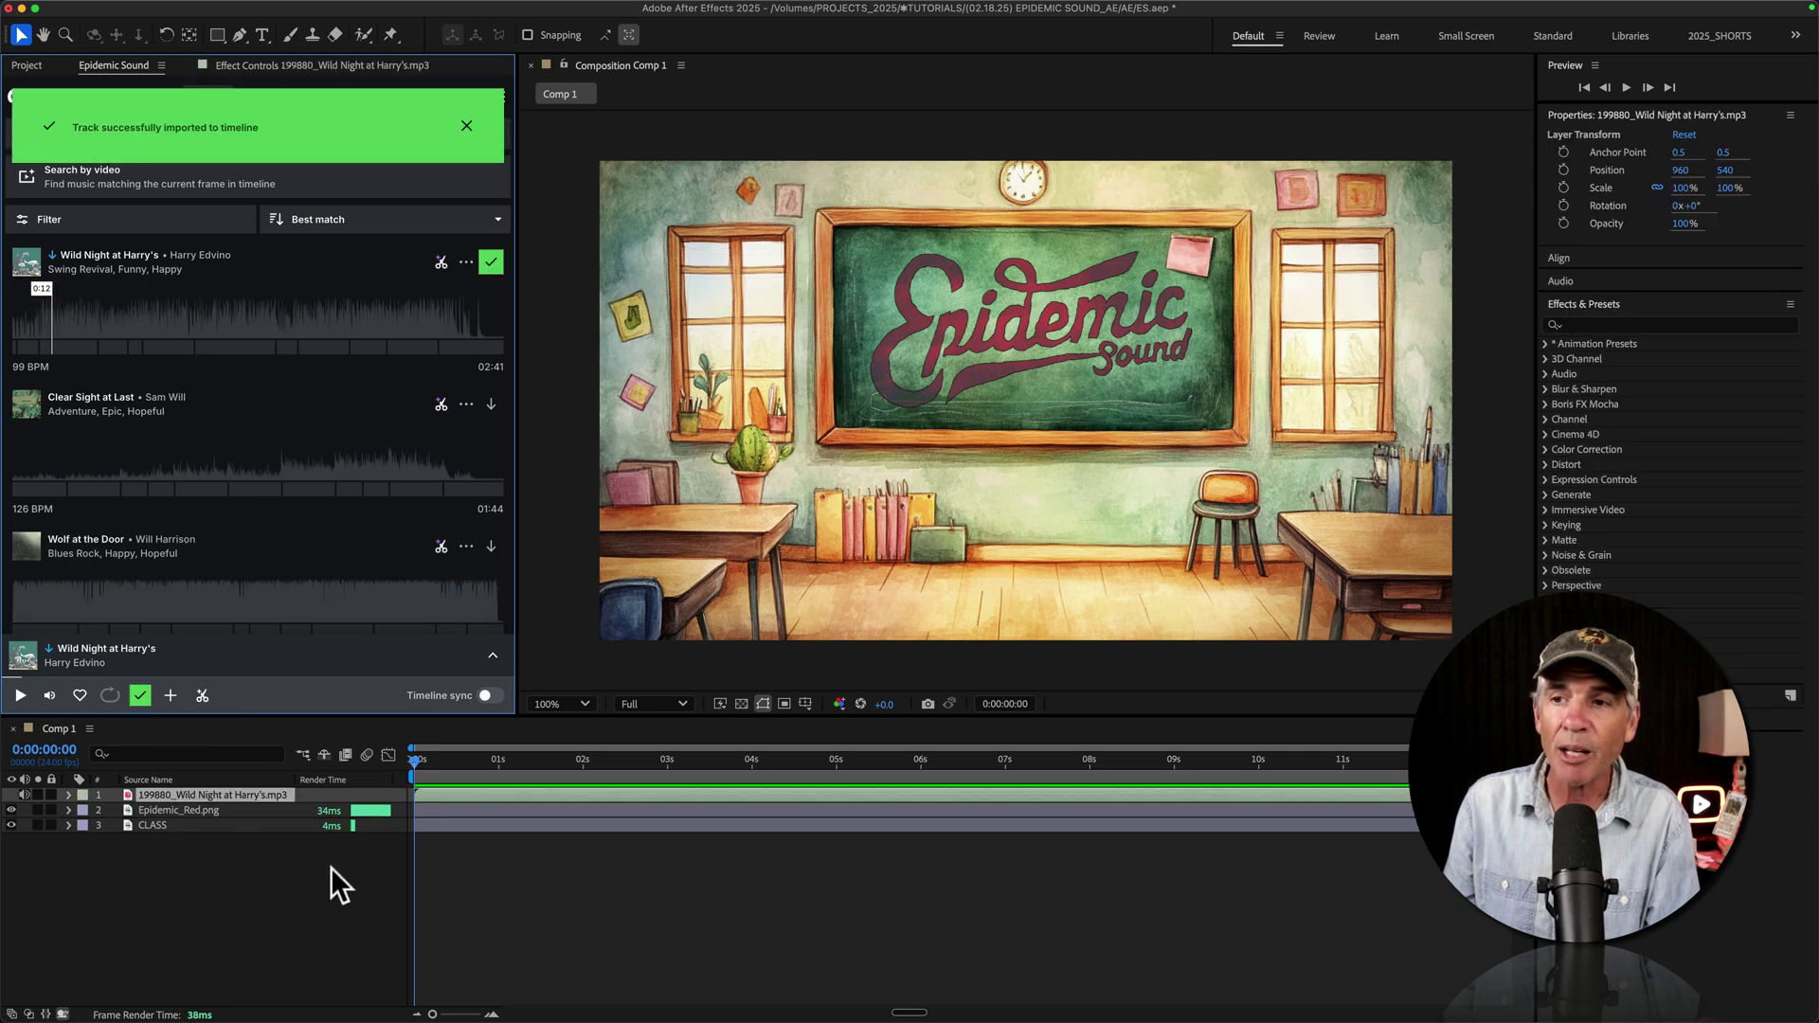